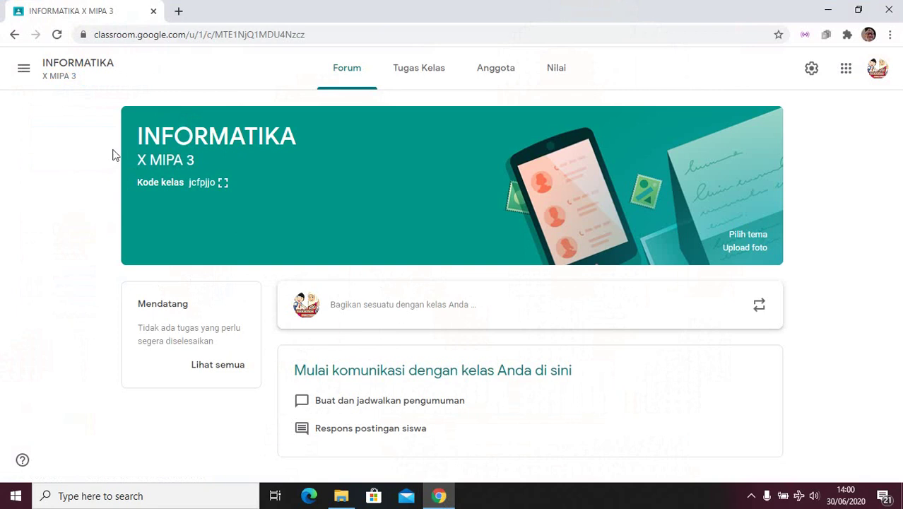
# Add a topic named MATERI to the Tugas Kelas page of the INFORMATIKA class
pyautogui.click(419, 74)
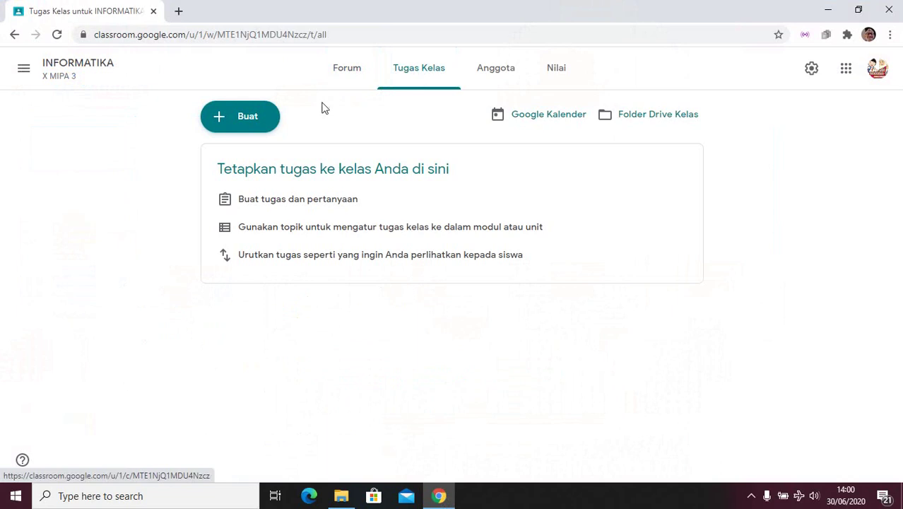
pyautogui.click(255, 120)
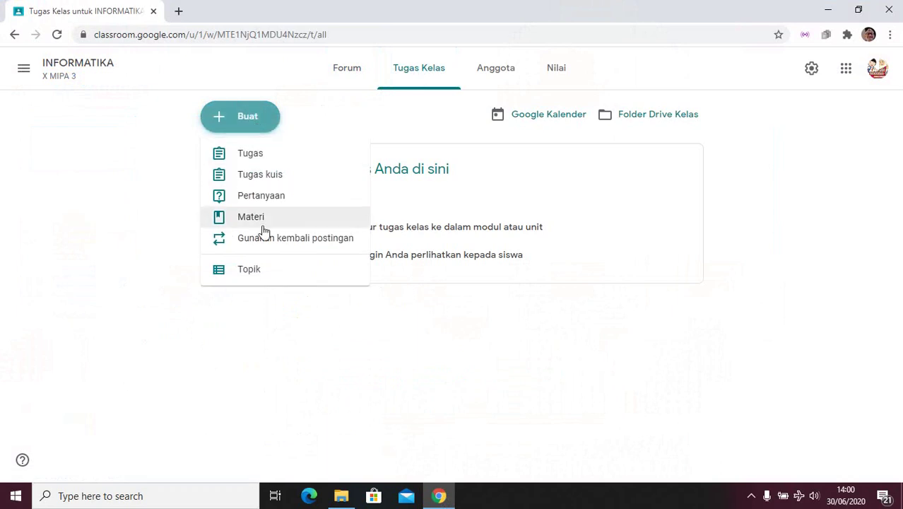
pyautogui.click(268, 269)
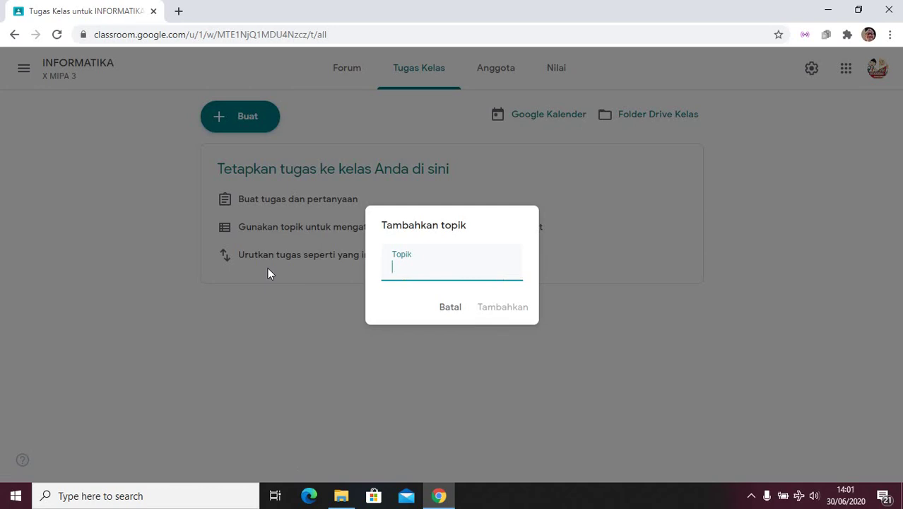
pyautogui.write('MATERI')
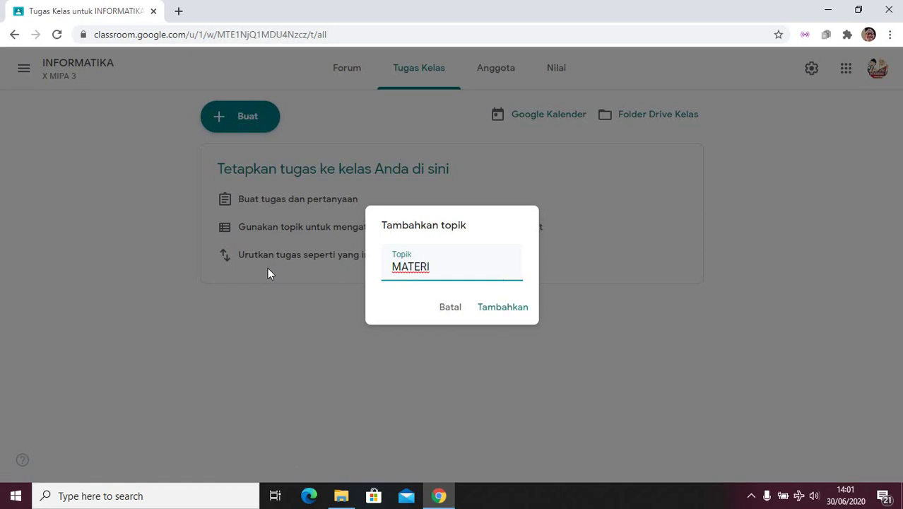
pyautogui.click(493, 309)
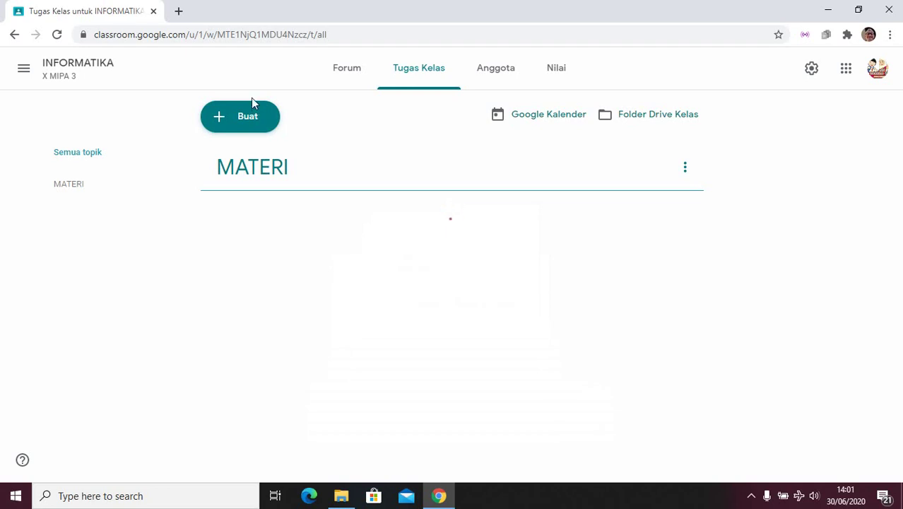
# Add a second class topic named DISKUSI/FORUM
pyautogui.click(259, 117)
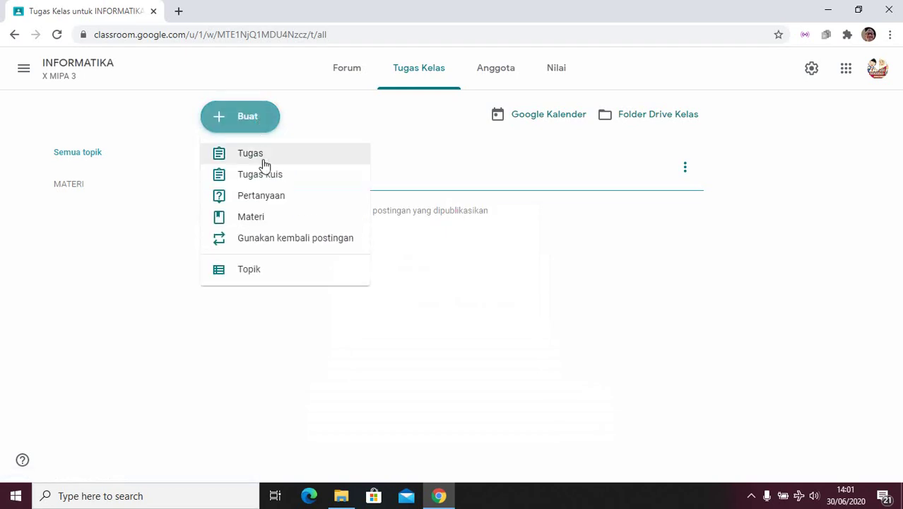
pyautogui.click(262, 270)
pyautogui.write('D')
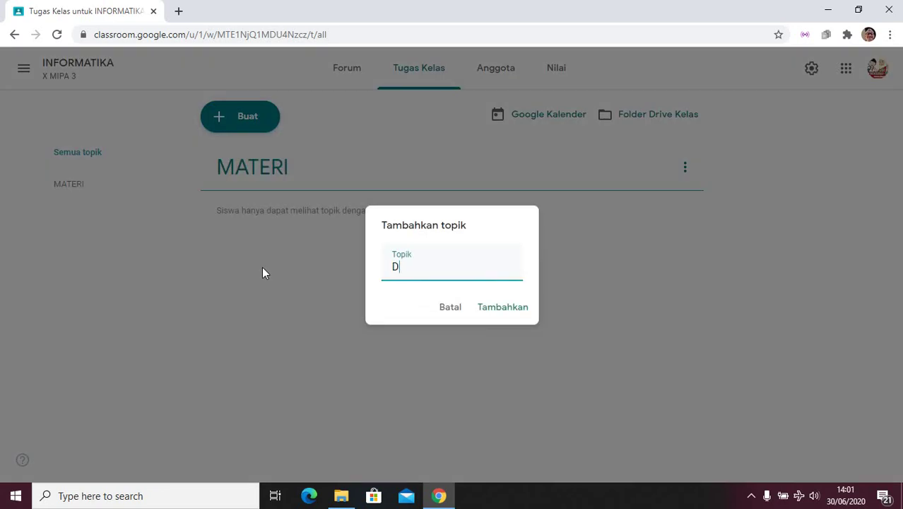
pyautogui.write('ISKUSI/FORUM')
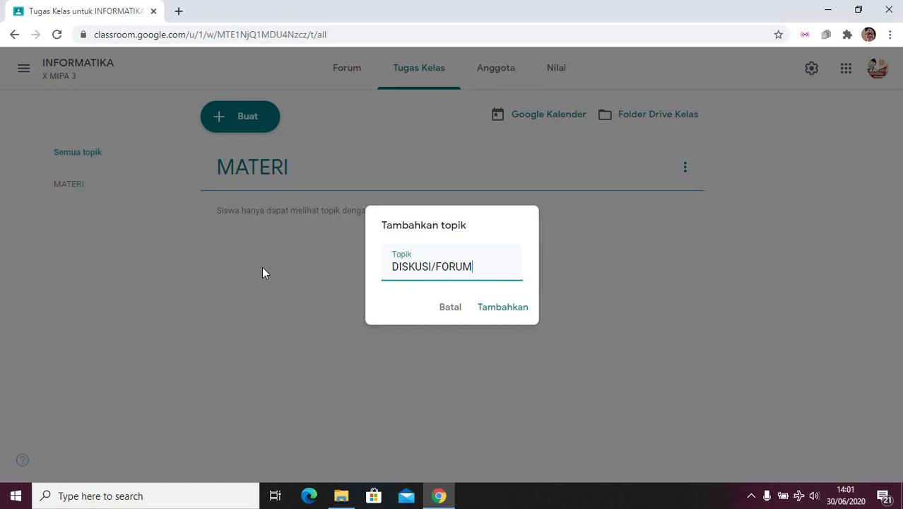
pyautogui.click(493, 311)
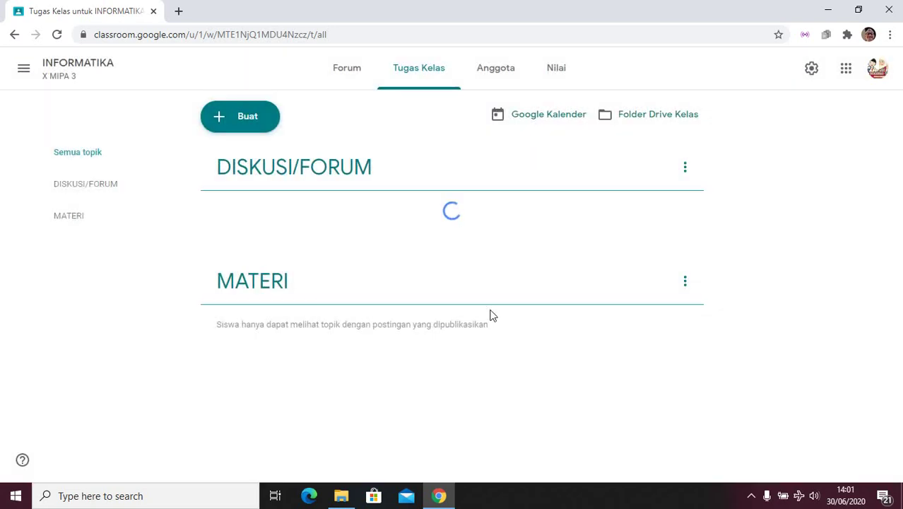
# Add another class topic named TUGAS
pyautogui.click(265, 119)
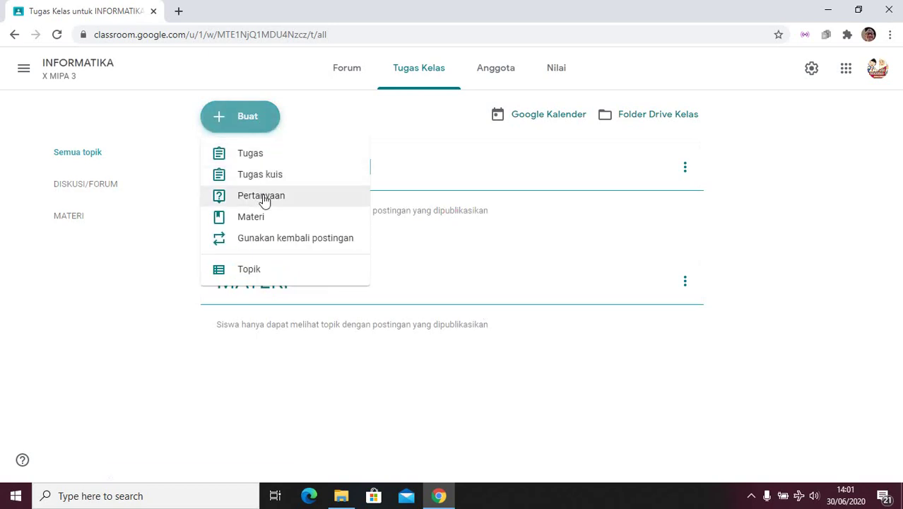
pyautogui.click(272, 271)
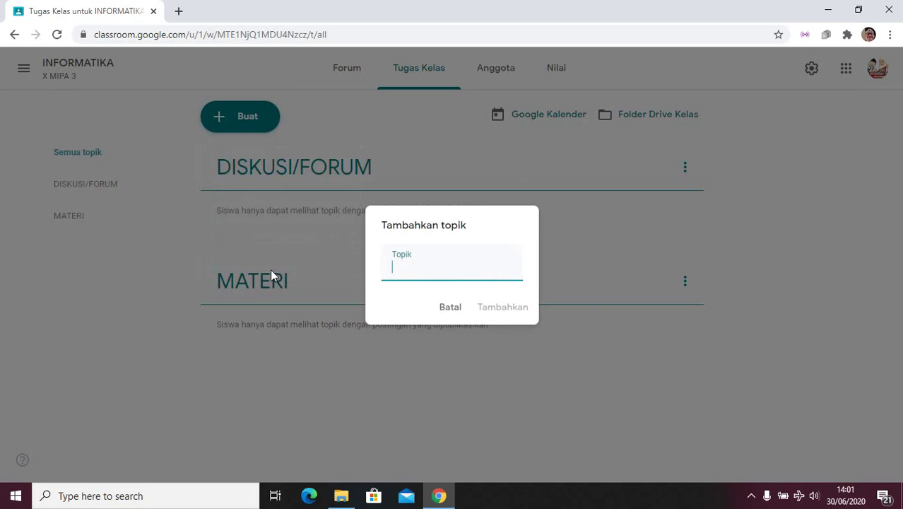
pyautogui.write('TUGAS')
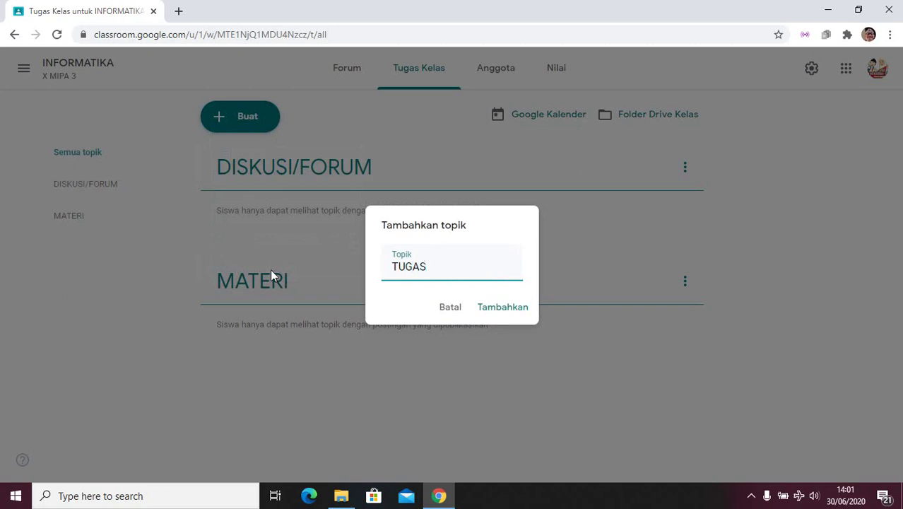
pyautogui.click(493, 310)
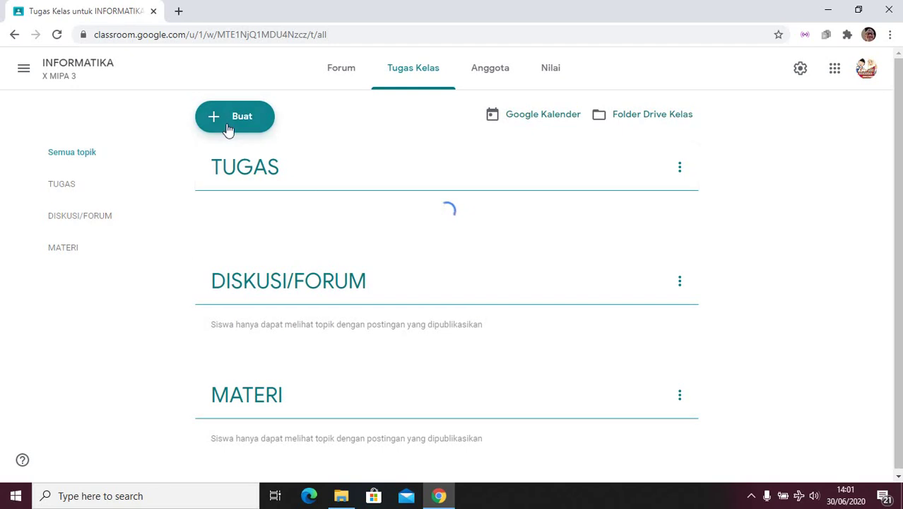
# Add a fourth class topic named PENILAIAN
pyautogui.click(228, 120)
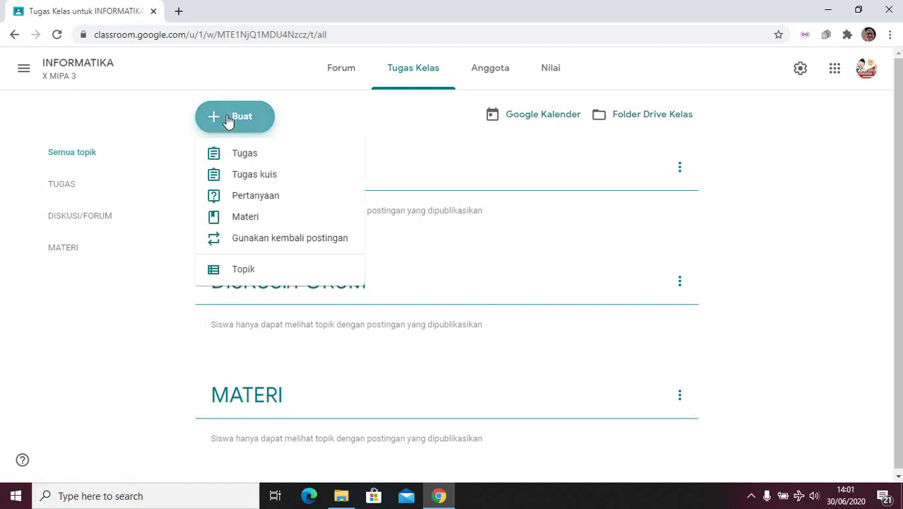
pyautogui.click(259, 272)
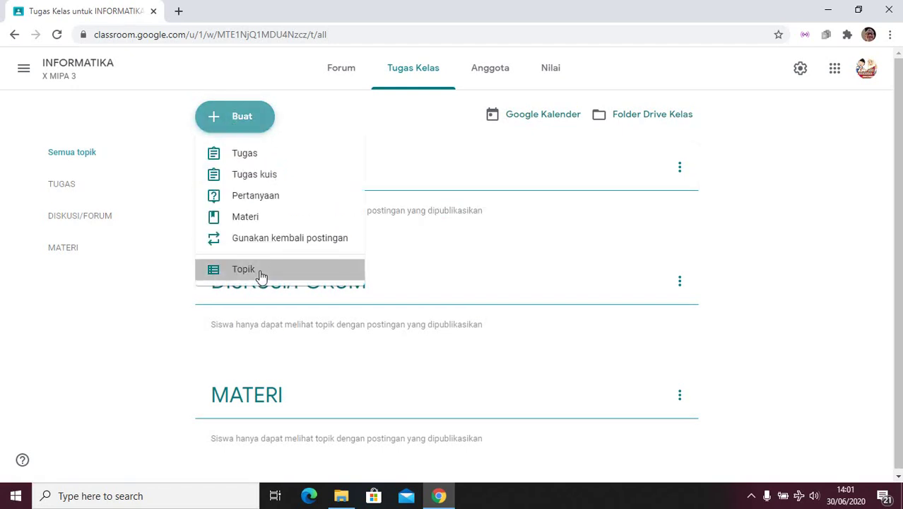
pyautogui.write('PENILAIA')
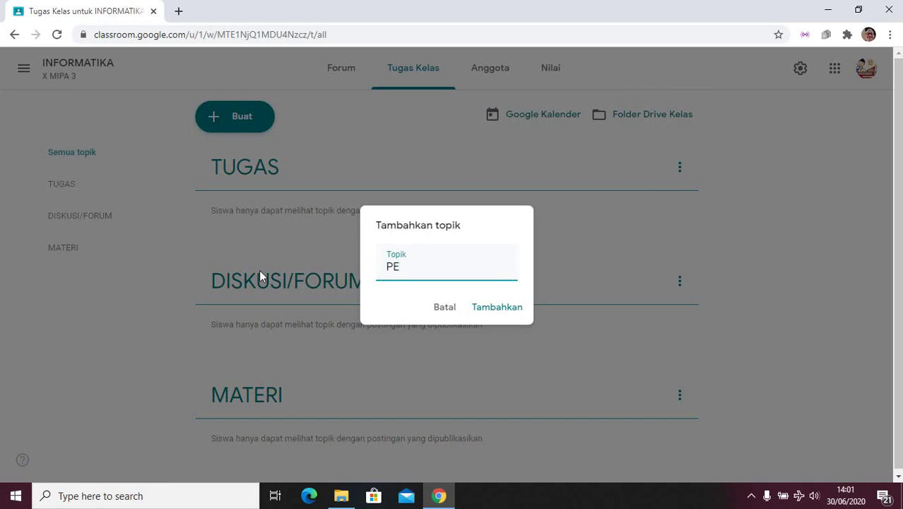
pyautogui.write('N')
pyautogui.click(490, 310)
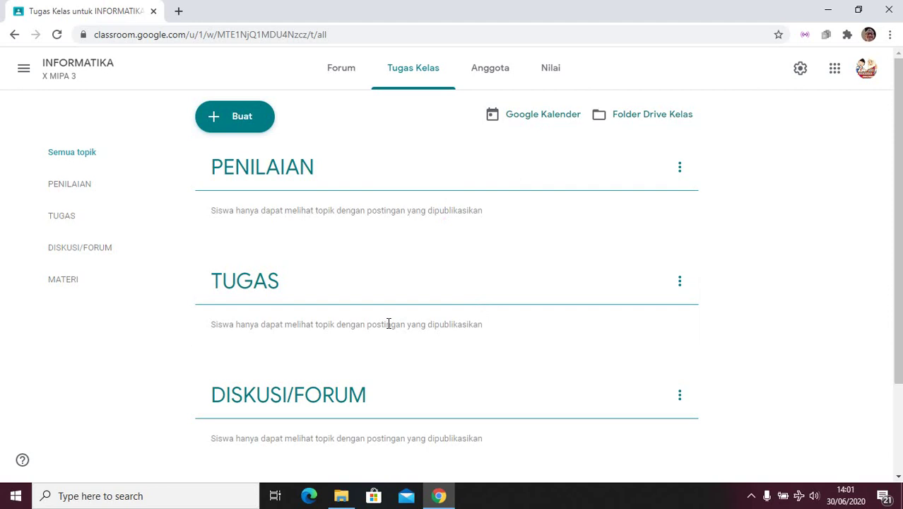
# Reorder the topics so they run MATERI, DISKUSI/FORUM, TUGAS, PENILAIAN
pyautogui.scroll(-2, 389, 324)
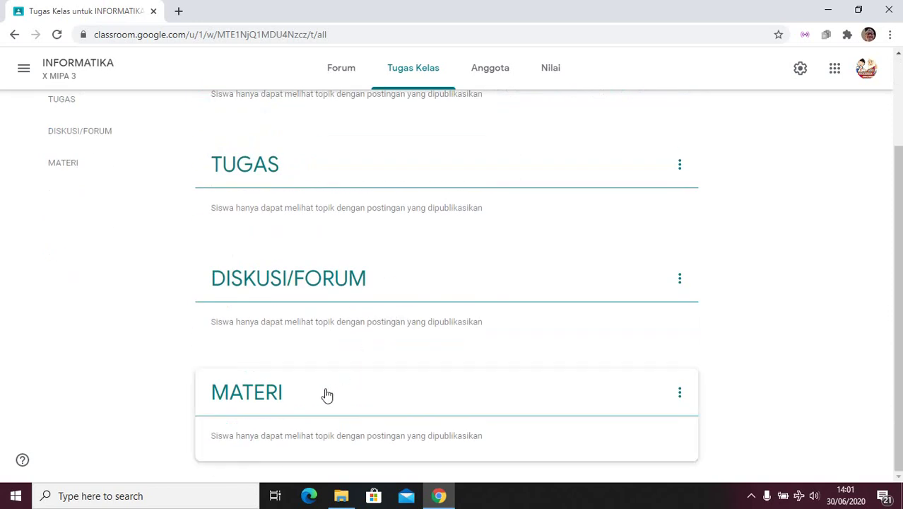
pyautogui.moveTo(327, 394); pyautogui.dragTo(312, 91)
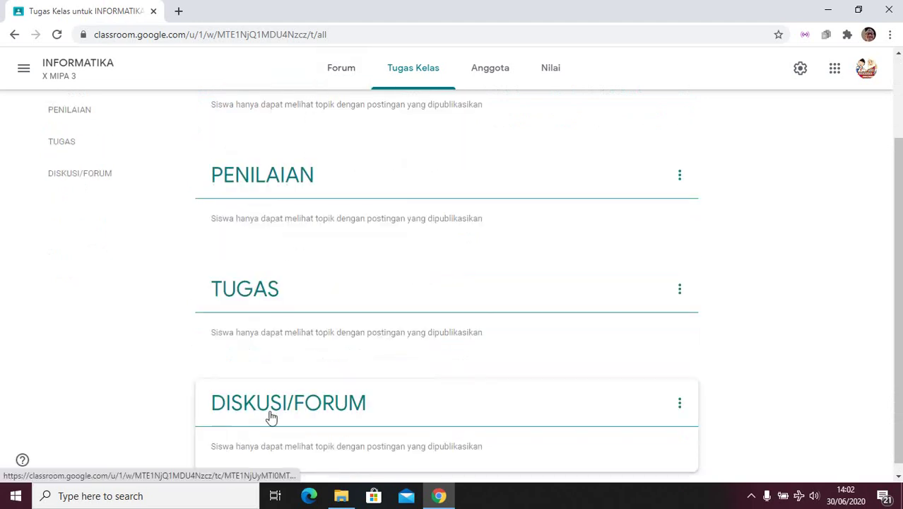
pyautogui.moveTo(271, 417); pyautogui.dragTo(282, 180)
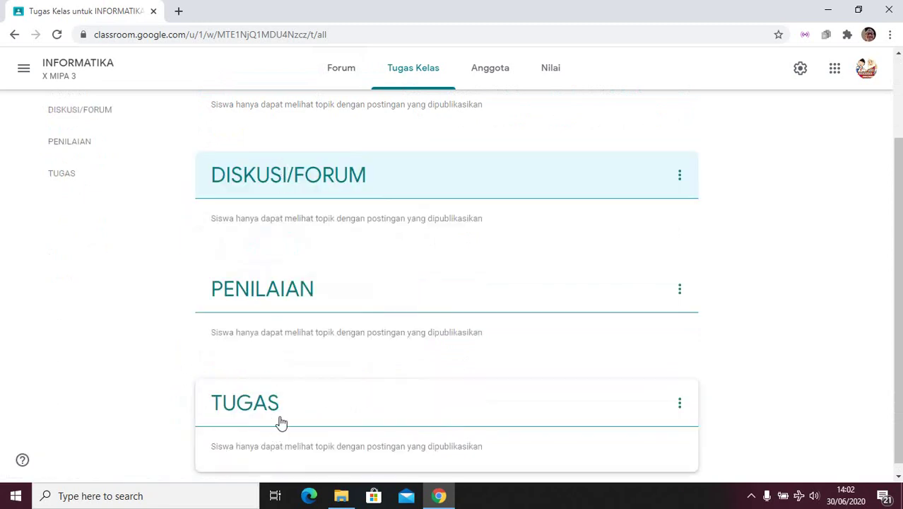
pyautogui.moveTo(293, 419); pyautogui.dragTo(304, 288)
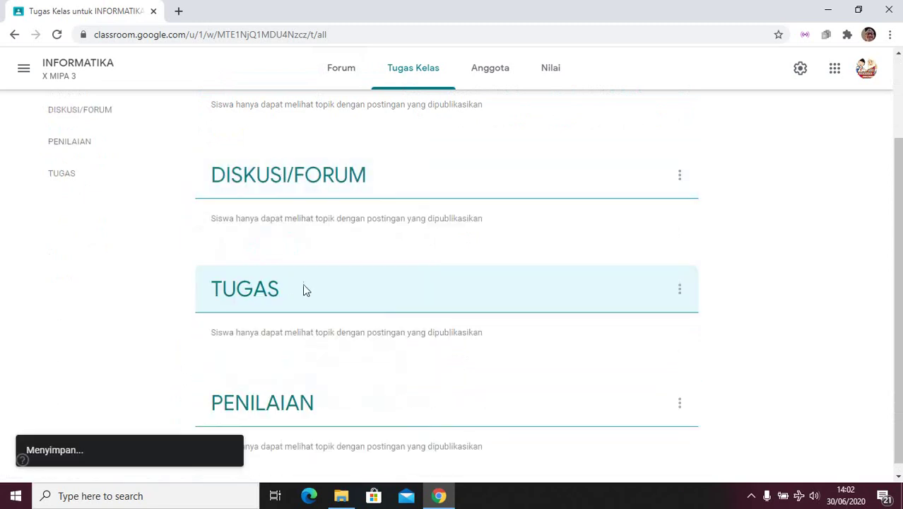
# Add a topic named Algoritma and move it directly below the MATERI topic
pyautogui.scroll(2, 366, 355)
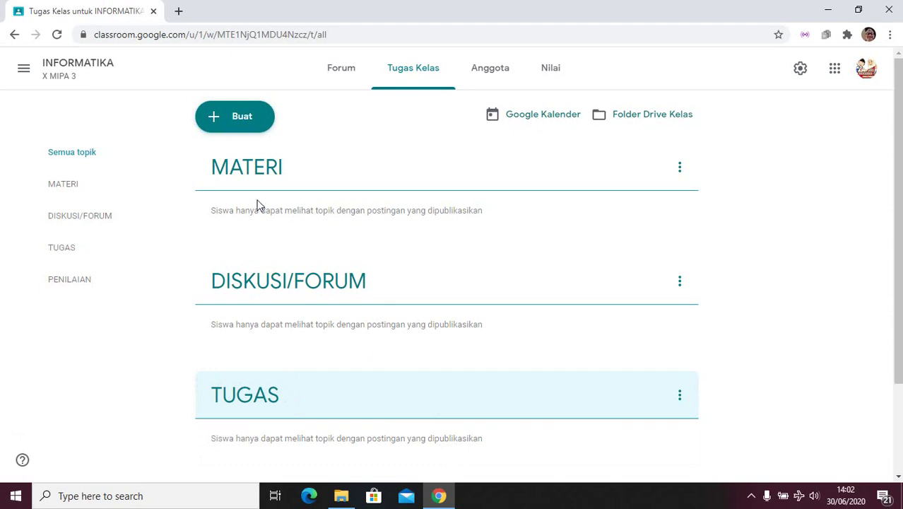
pyautogui.click(239, 118)
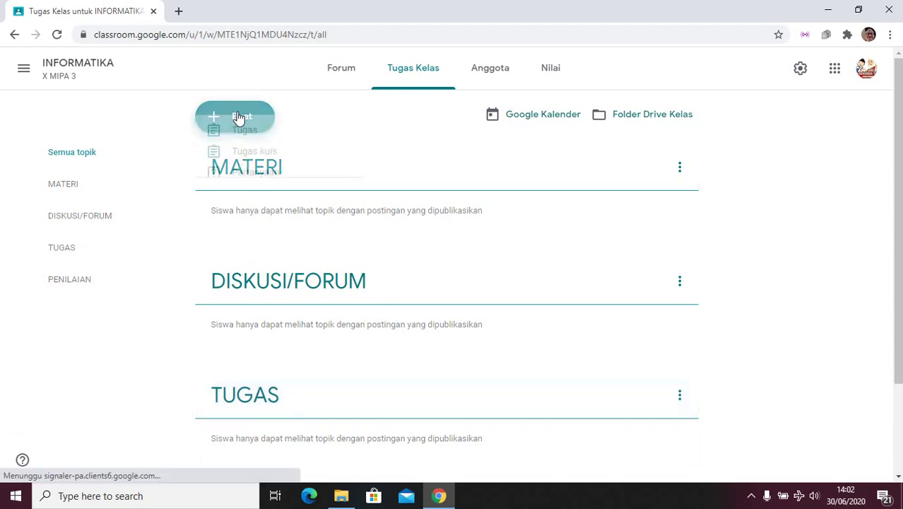
pyautogui.click(263, 268)
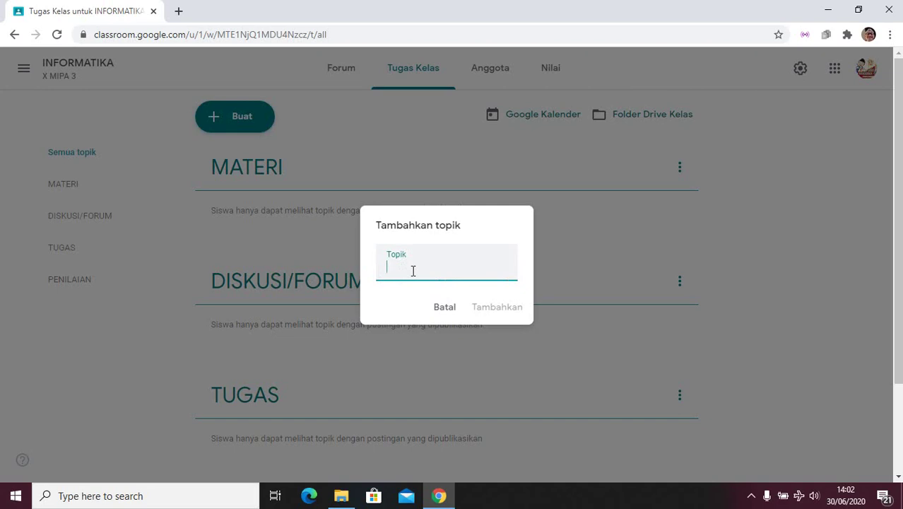
pyautogui.write('ALGORITMA')
pyautogui.press('BackSpace')
pyautogui.press('BackSpace')
pyautogui.press('BackSpace')
pyautogui.press('BackSpace')
pyautogui.press('BackSpace')
pyautogui.press('BackSpace')
pyautogui.press('BackSpace')
pyautogui.press('BackSpace')
pyautogui.write('lgoritma')
pyautogui.click(478, 308)
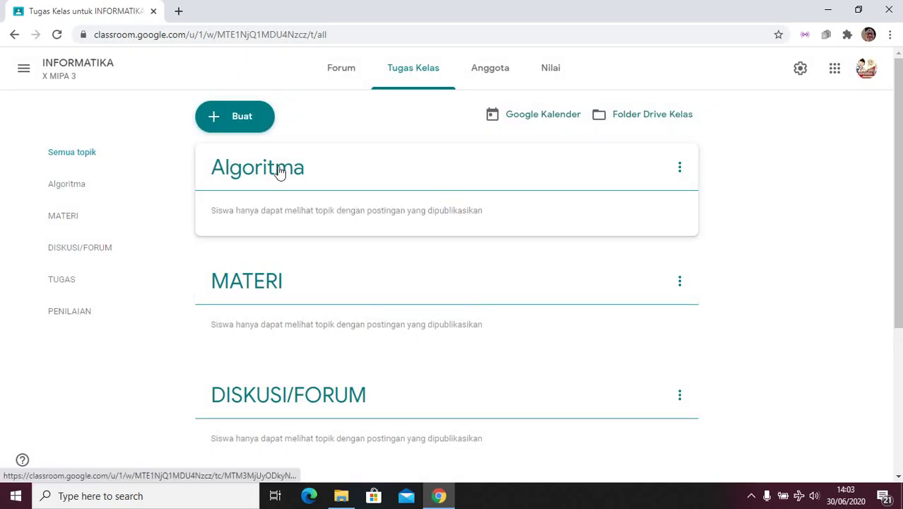
pyautogui.moveTo(279, 172); pyautogui.dragTo(296, 235)
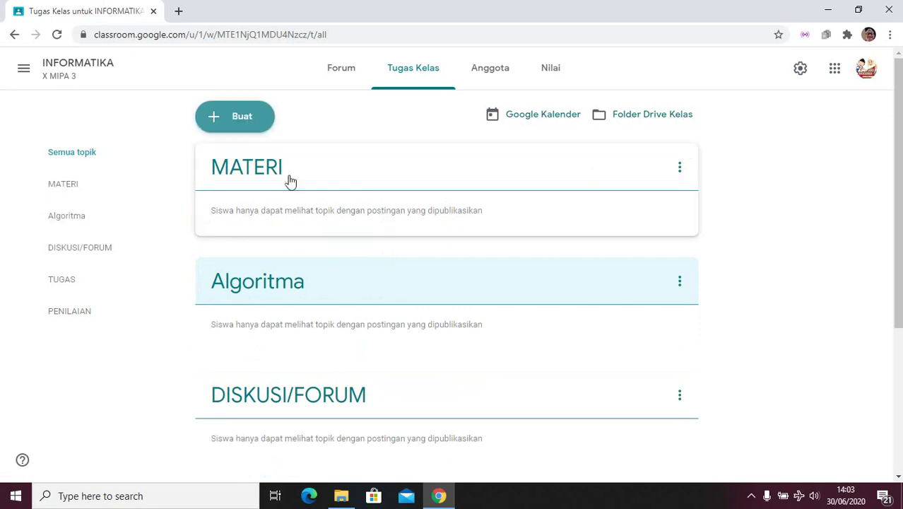
# Add a topic named Bhs.Pemrog.Pascal and move it between Algoritma and DISKUSI/FORUM
pyautogui.click(255, 122)
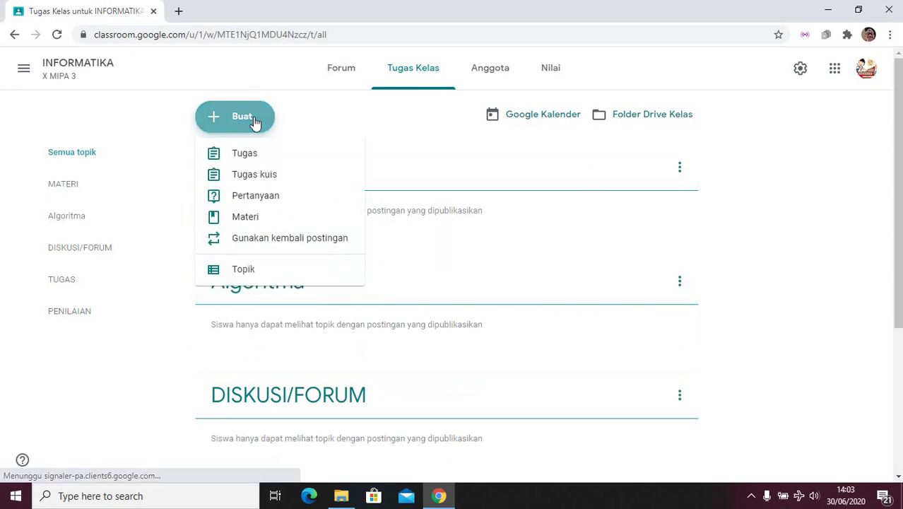
pyautogui.click(262, 270)
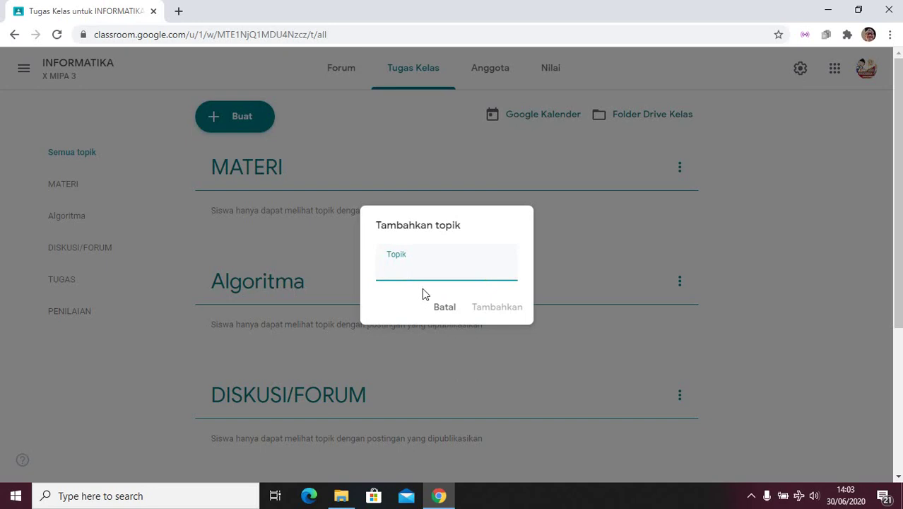
pyautogui.write('Bhs.Pemrog')
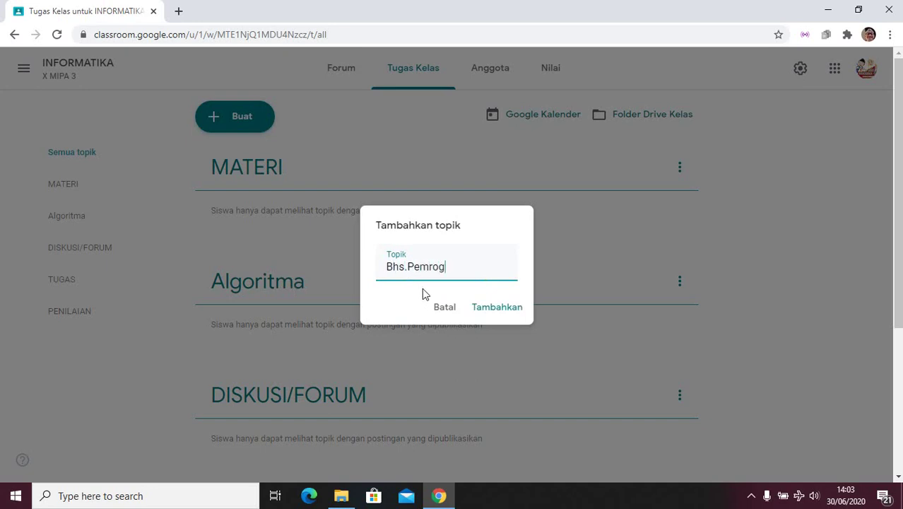
pyautogui.write('.Pascal')
pyautogui.click(478, 308)
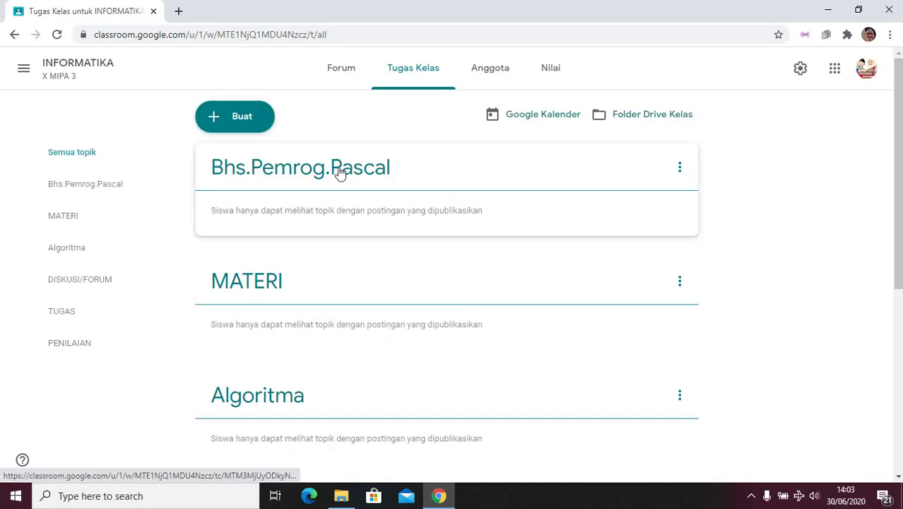
pyautogui.moveTo(340, 173); pyautogui.dragTo(346, 351)
pyautogui.scroll(-3, 389, 306)
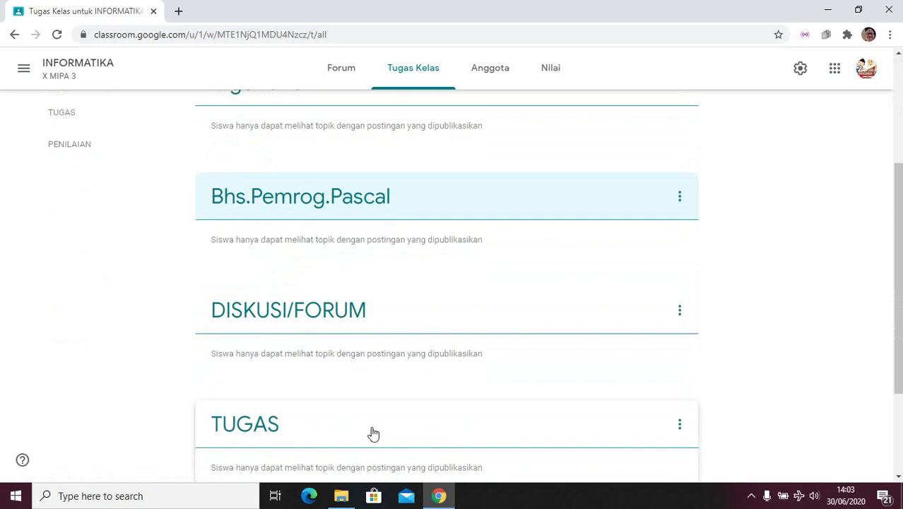
# Add a topic named Algoritma forum and move it directly below the DISKUSI/FORUM topic
pyautogui.click(398, 75)
pyautogui.click(248, 125)
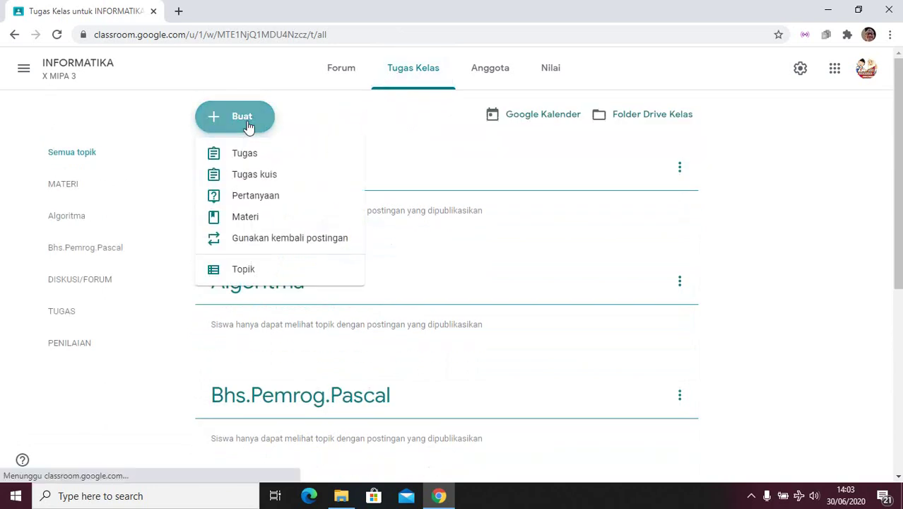
pyautogui.click(249, 271)
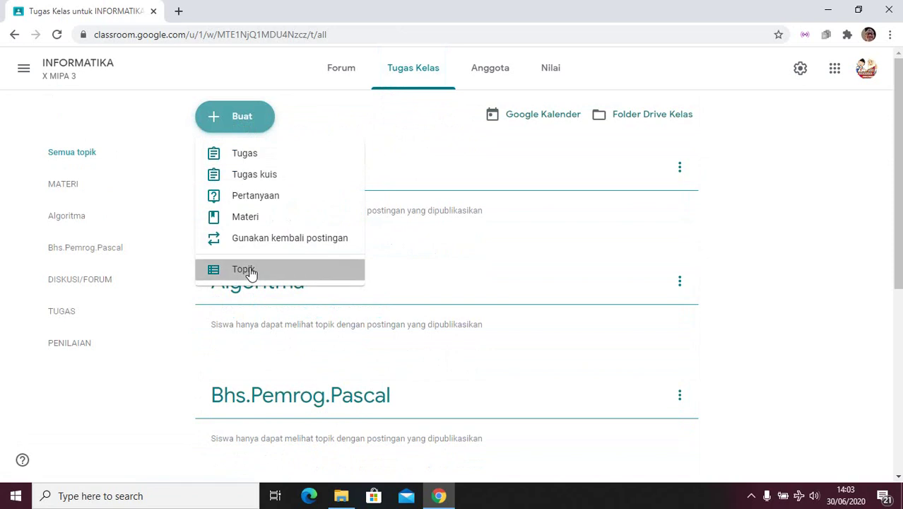
pyautogui.write('A')
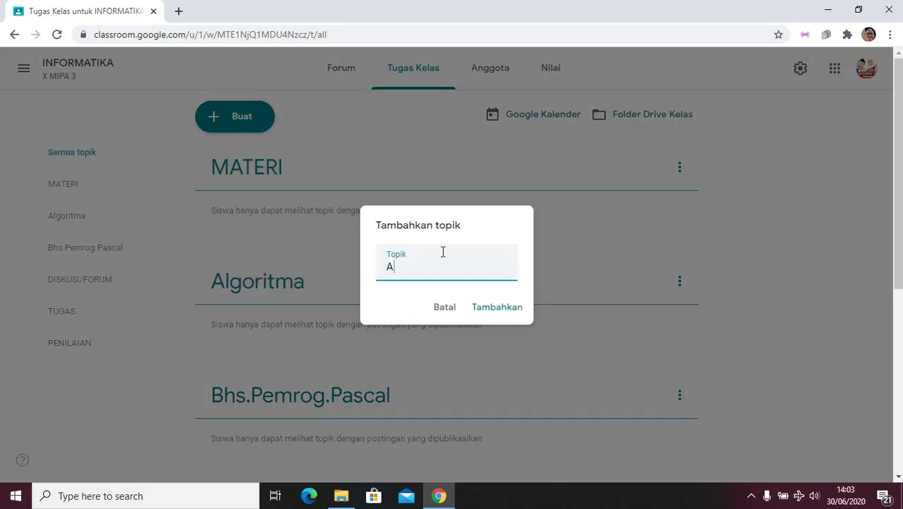
pyautogui.write('lgoritma ')
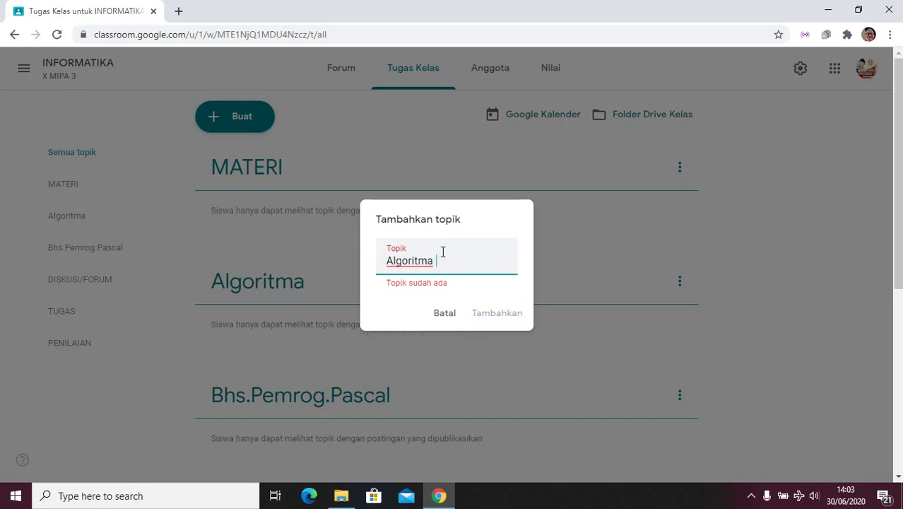
pyautogui.write('forum')
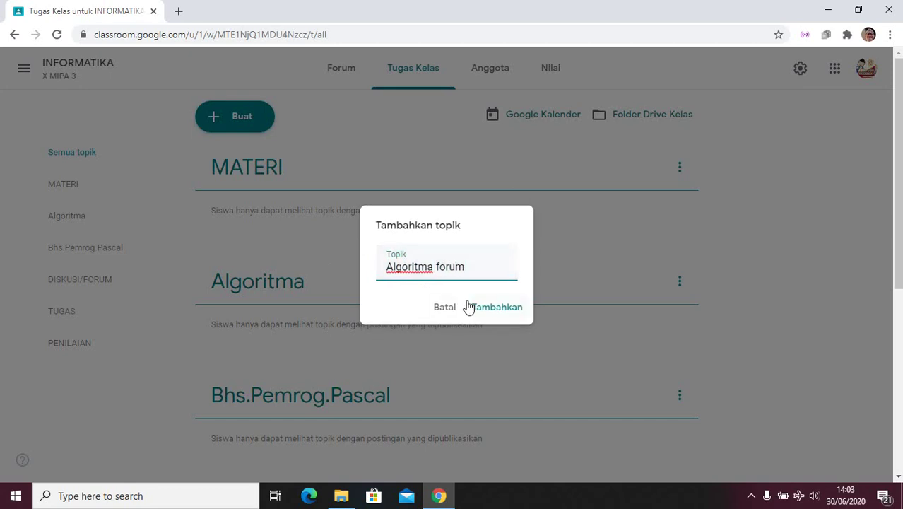
pyautogui.click(490, 308)
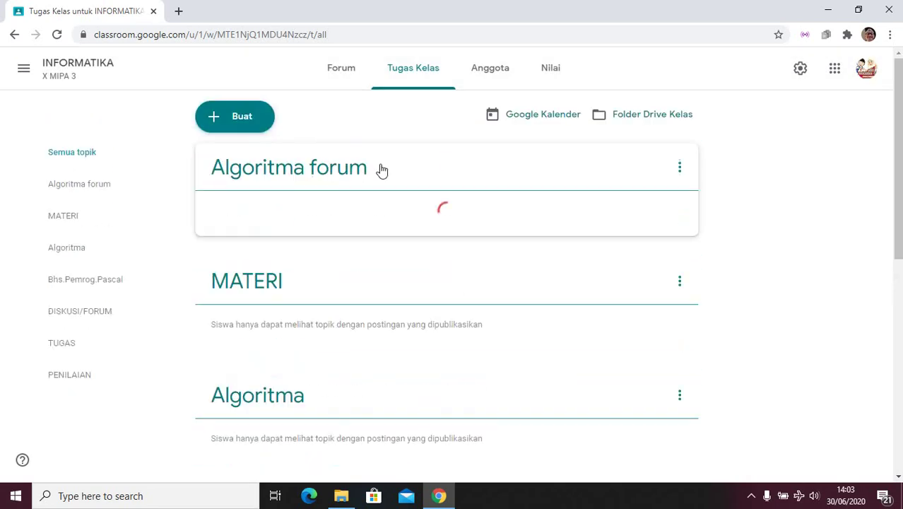
pyautogui.moveTo(377, 170); pyautogui.dragTo(383, 402)
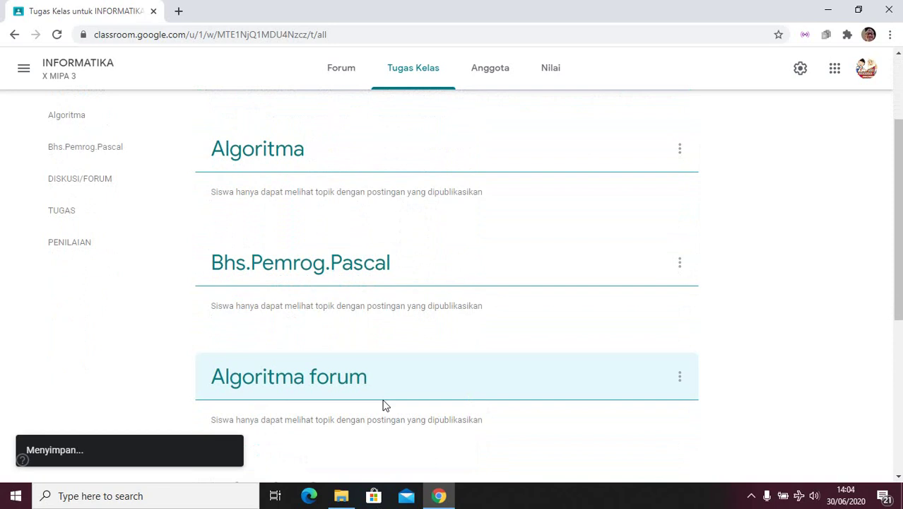
pyautogui.scroll(-2, 384, 402)
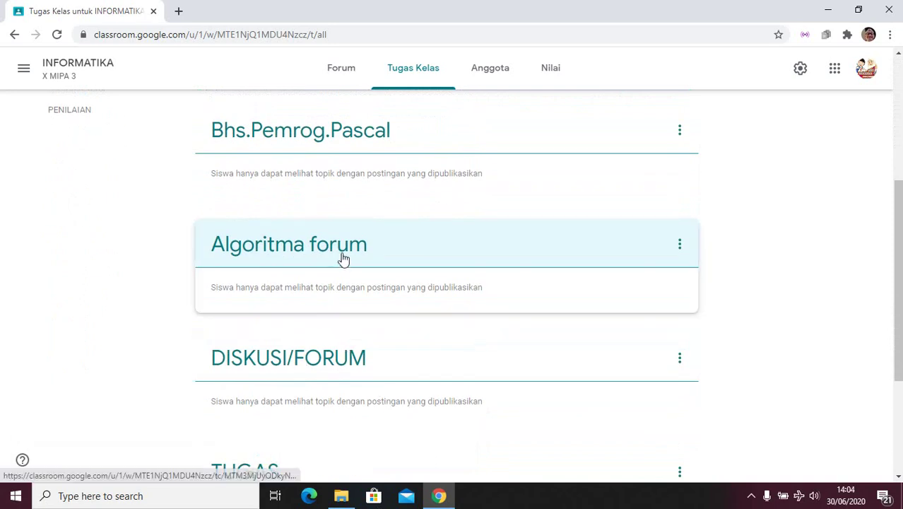
pyautogui.moveTo(342, 258); pyautogui.dragTo(349, 316)
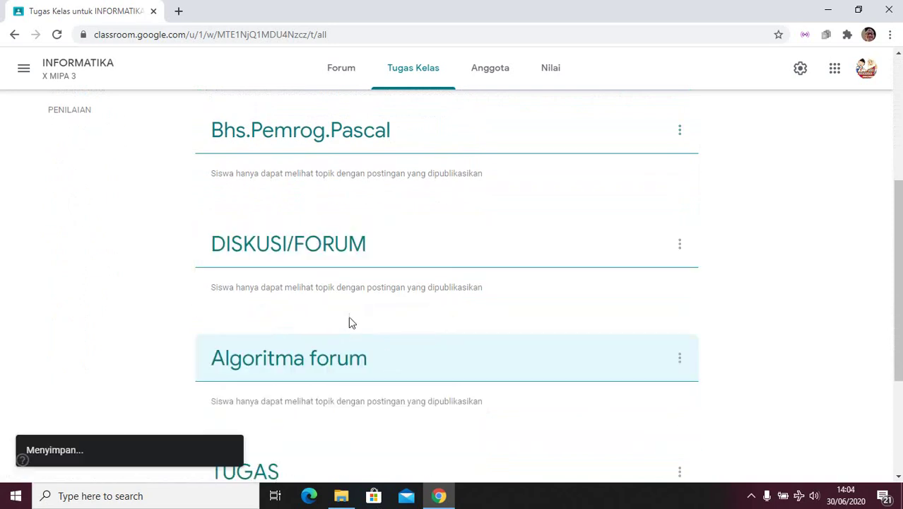
# Add a topic named Algoritma tugas and move it between TUGAS and PENILAIAN
pyautogui.scroll(4, 378, 378)
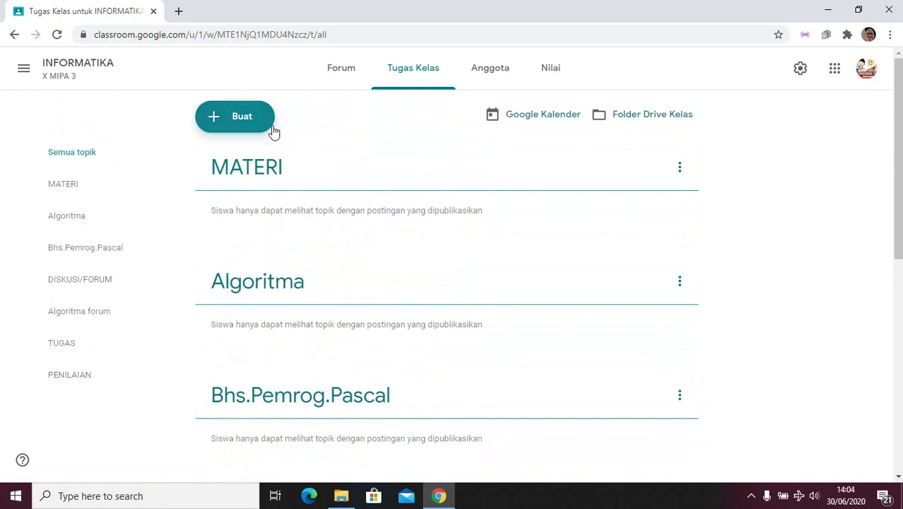
pyautogui.click(250, 120)
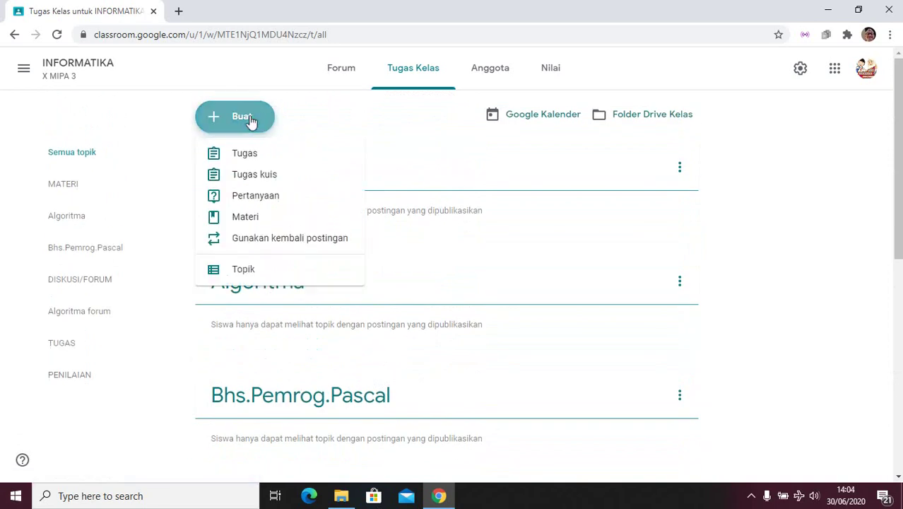
pyautogui.click(252, 271)
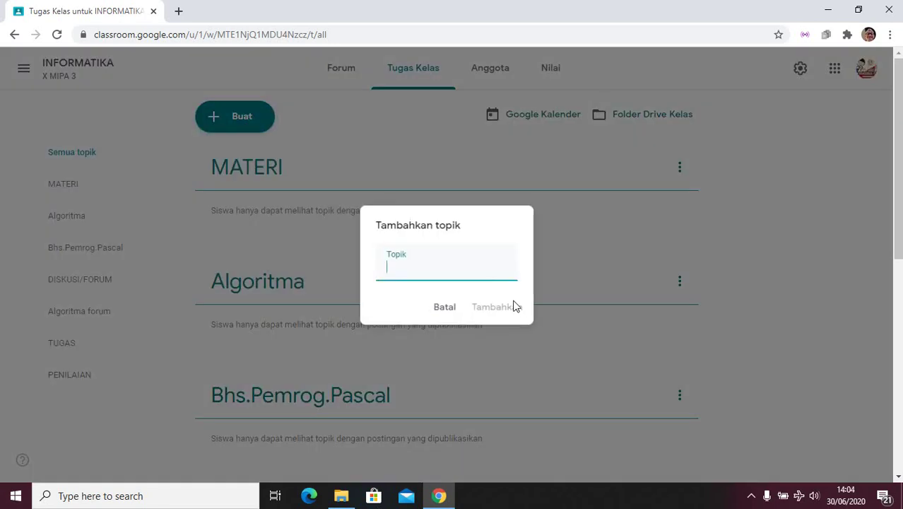
pyautogui.write('a')
pyautogui.press('BackSpace')
pyautogui.write('Algoritma tugas')
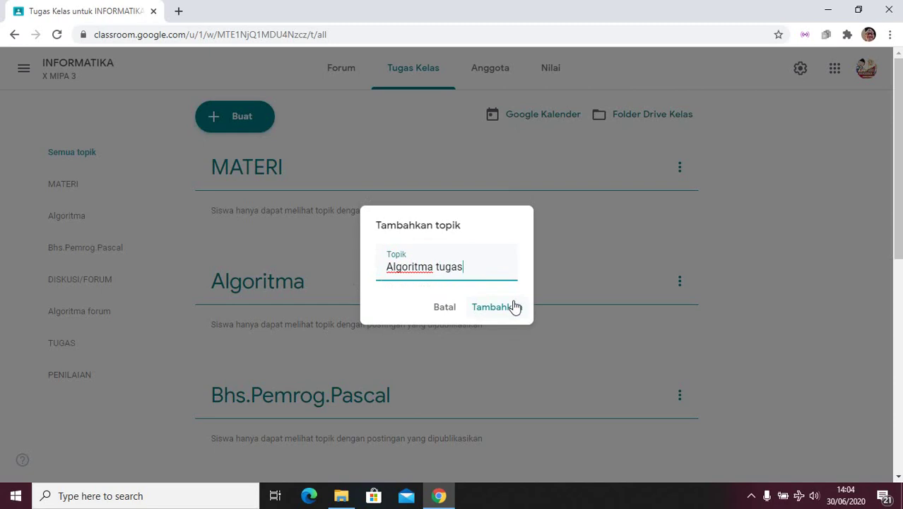
pyautogui.click(491, 308)
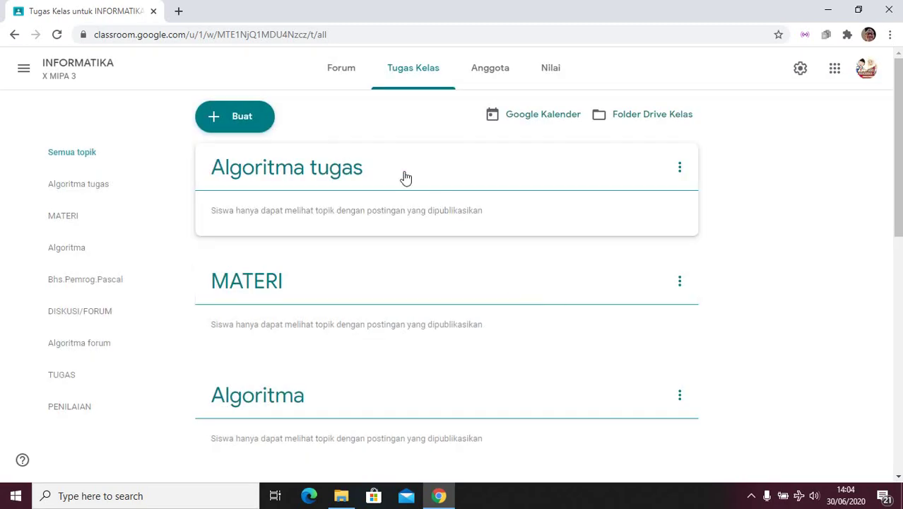
pyautogui.moveTo(405, 177); pyautogui.dragTo(406, 408)
pyautogui.scroll(-3, 475, 394)
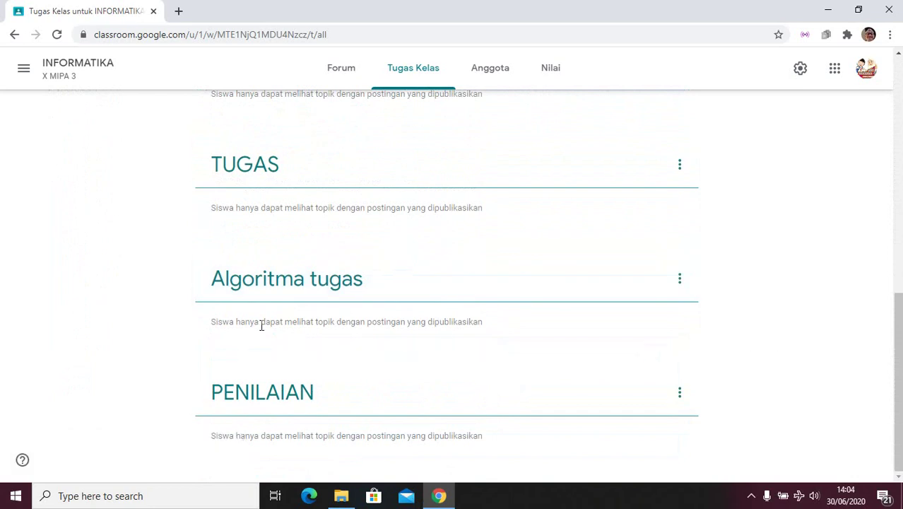
# Create a new material post titled Algoritma with the description "silakan diunduh"
pyautogui.scroll(6, 326, 336)
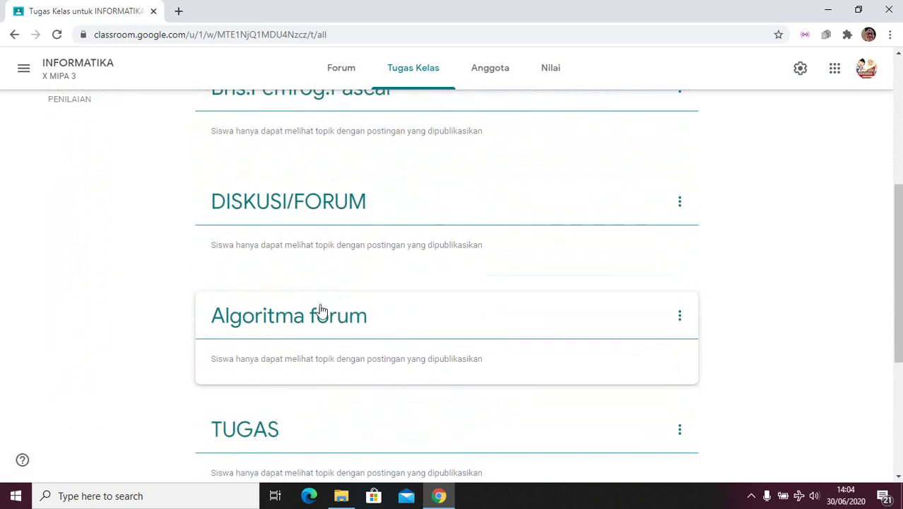
pyautogui.scroll(2, 392, 328)
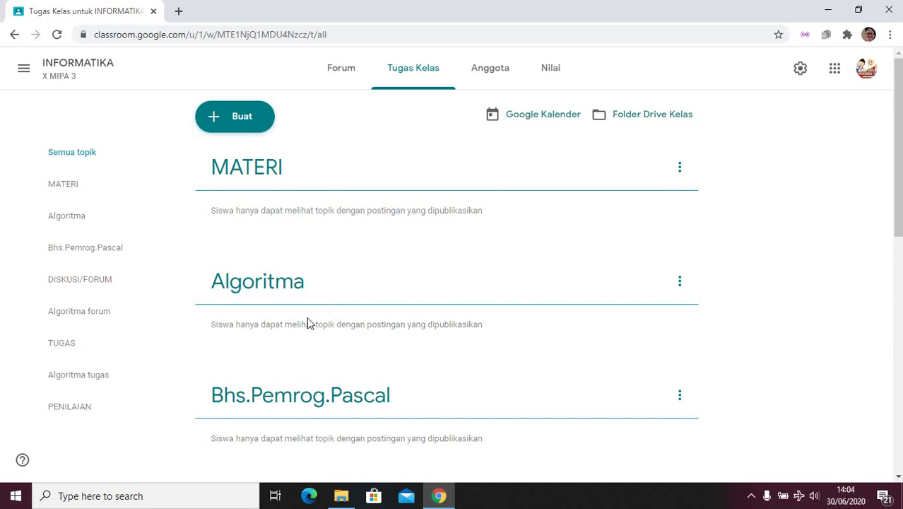
pyautogui.click(252, 125)
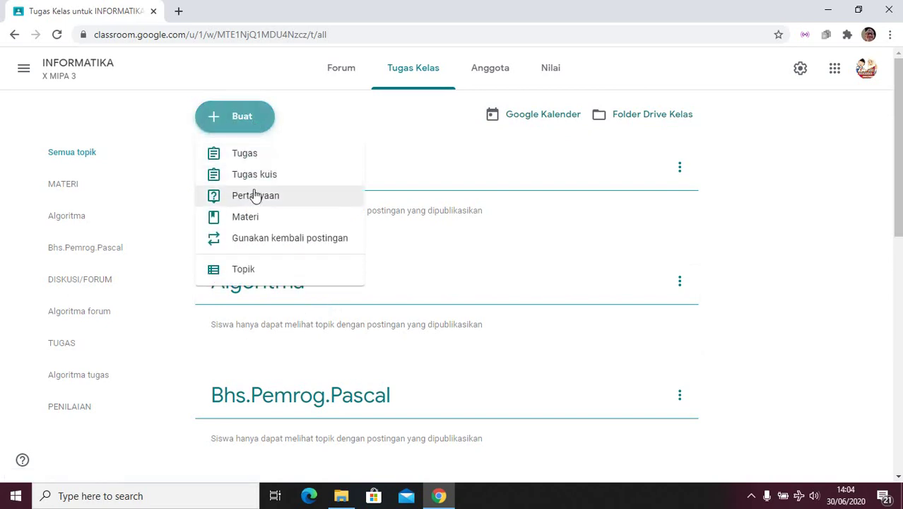
pyautogui.click(259, 219)
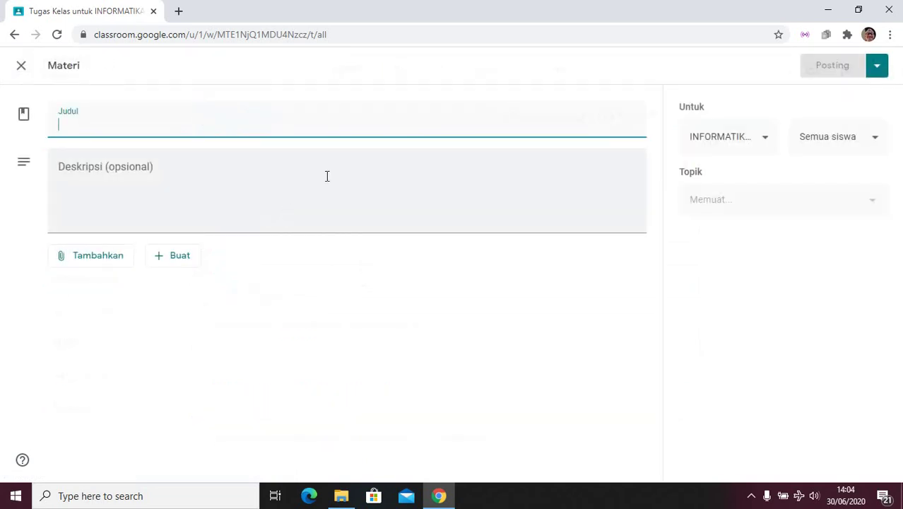
pyautogui.write('Algoritma')
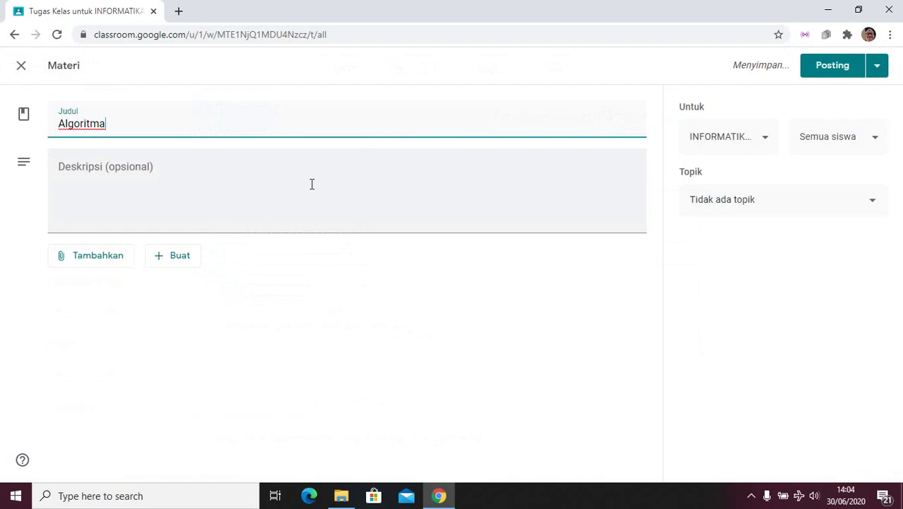
pyautogui.click(312, 184)
pyautogui.write('silakan diunduh')
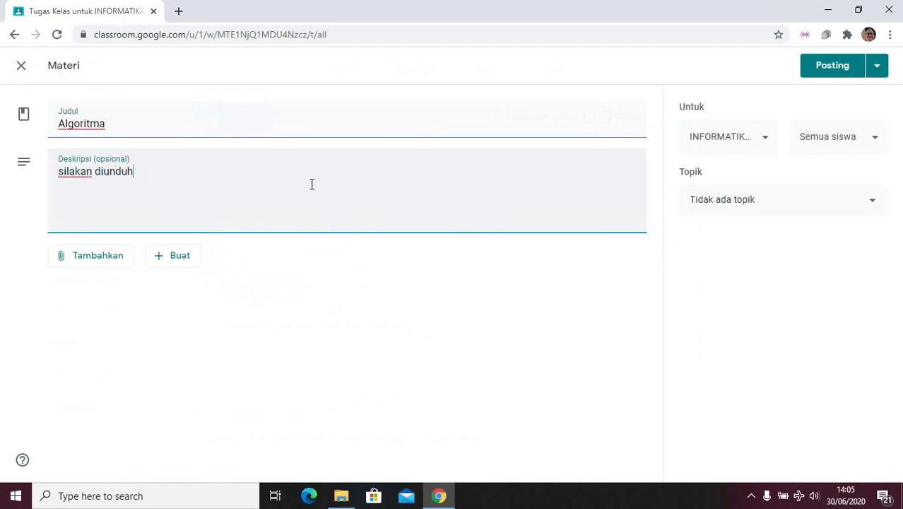
# Upload materi ALGORITMA.docx from the IHT JUNI 2020 folder as the material's attachment
pyautogui.click(117, 256)
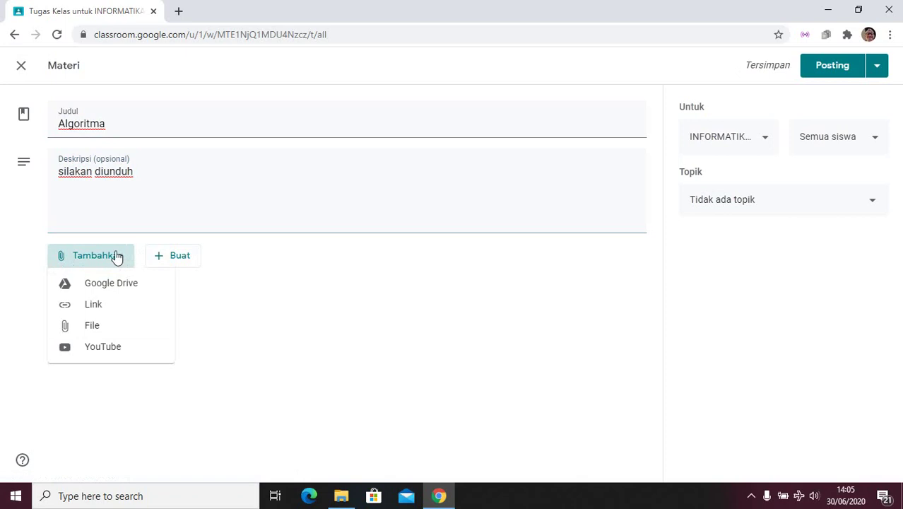
pyautogui.click(101, 326)
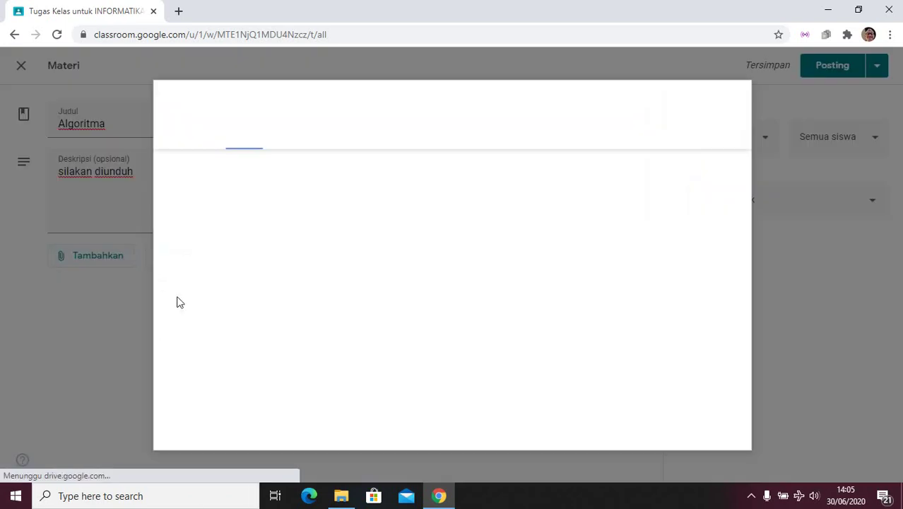
pyautogui.click(423, 283)
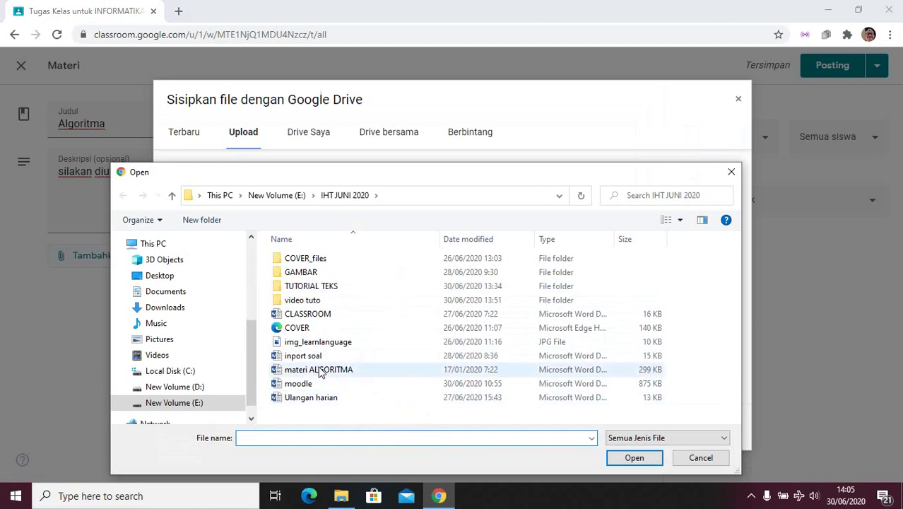
pyautogui.click(319, 374)
pyautogui.click(613, 456)
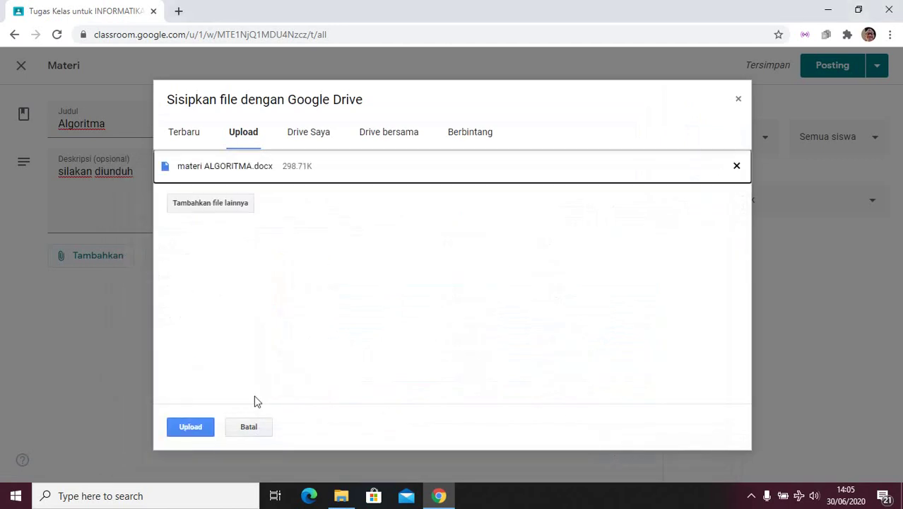
pyautogui.click(198, 428)
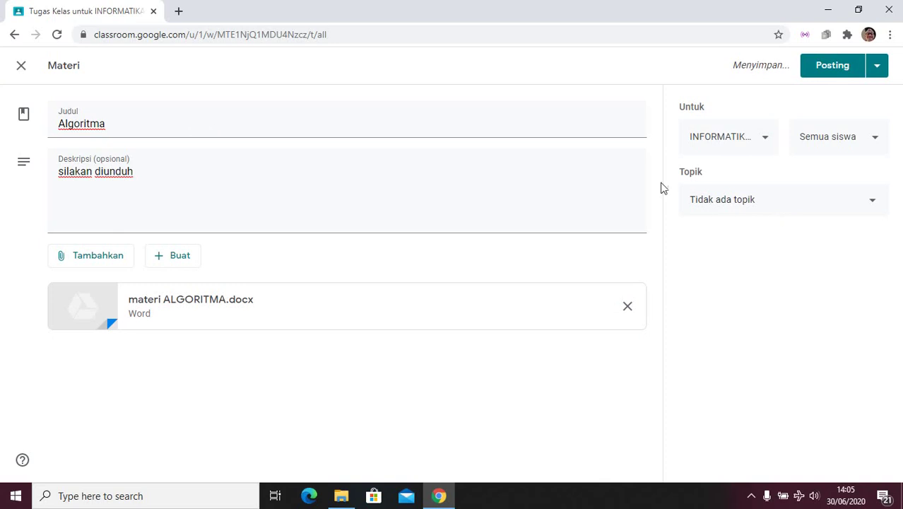
# Assign the material to the Algoritma topic and post it to the class
pyautogui.click(849, 209)
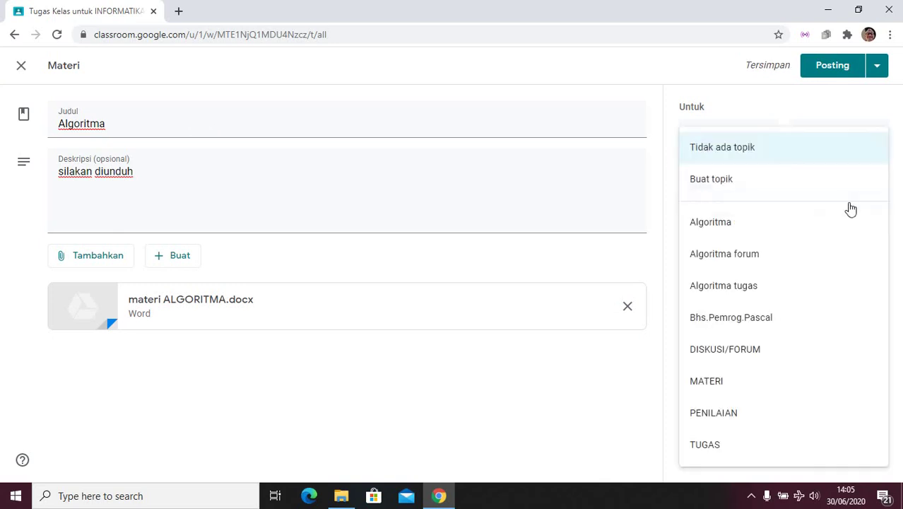
pyautogui.click(742, 230)
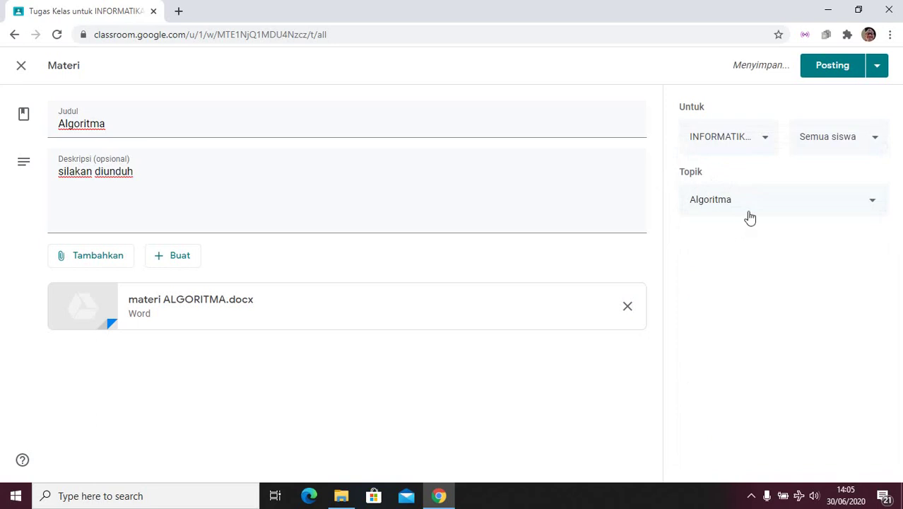
pyautogui.click(826, 66)
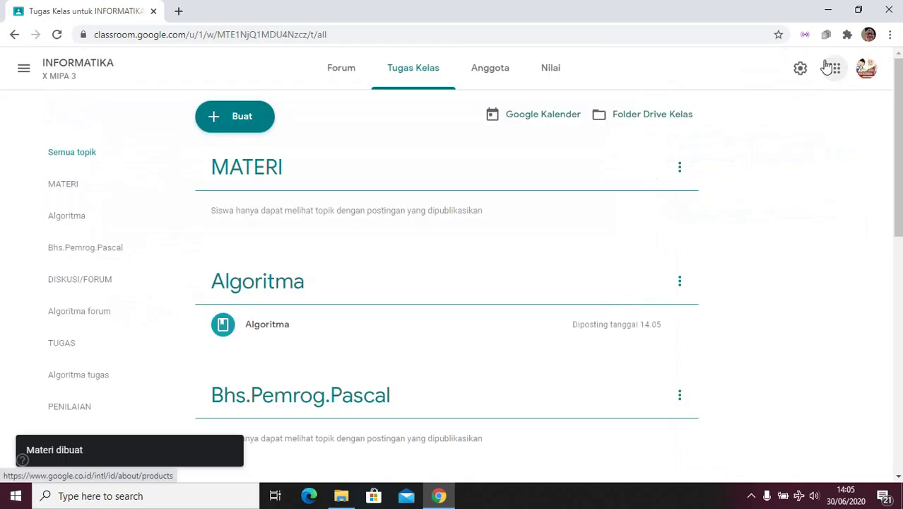
# Create a new question post asking "Apa yang anda ketahui tentang algoritma pseudo code"
pyautogui.scroll(-1, 520, 194)
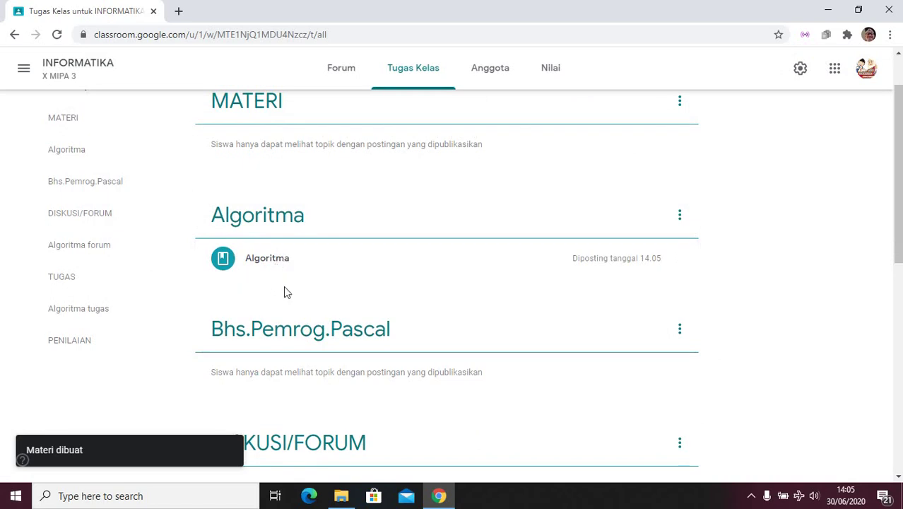
pyautogui.scroll(-2, 287, 292)
pyautogui.scroll(-1, 283, 281)
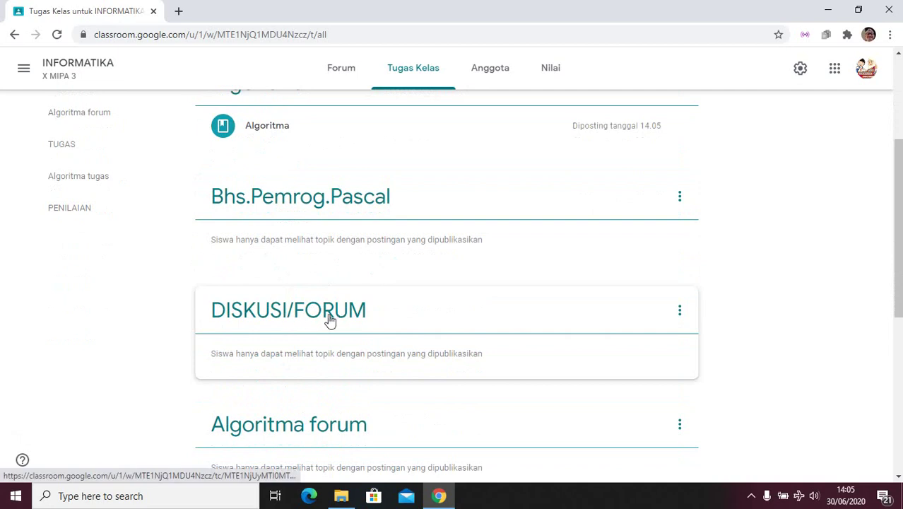
pyautogui.scroll(2, 374, 141)
pyautogui.scroll(1, 336, 152)
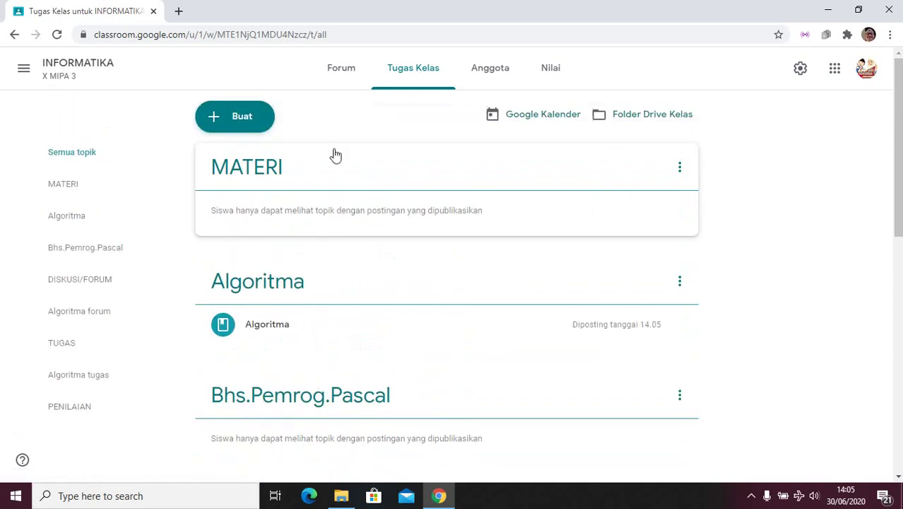
pyautogui.click(236, 121)
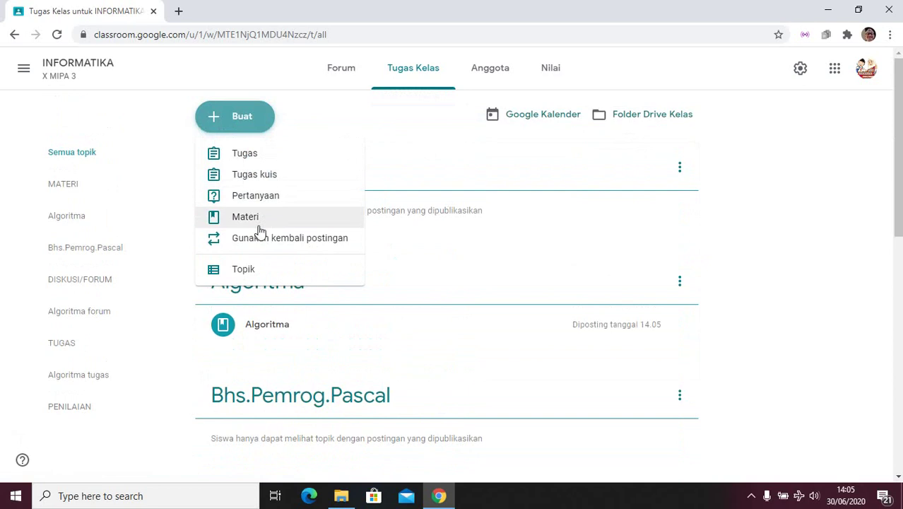
pyautogui.click(262, 201)
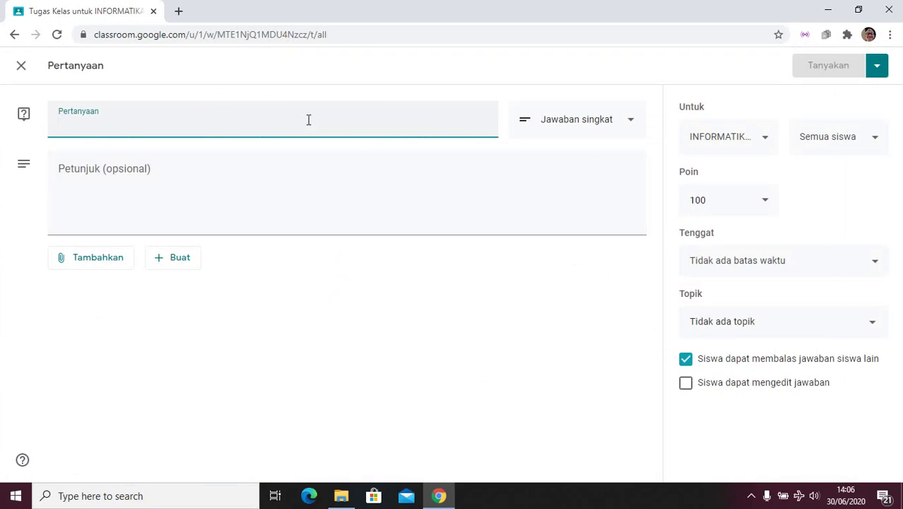
pyautogui.write('Ap')
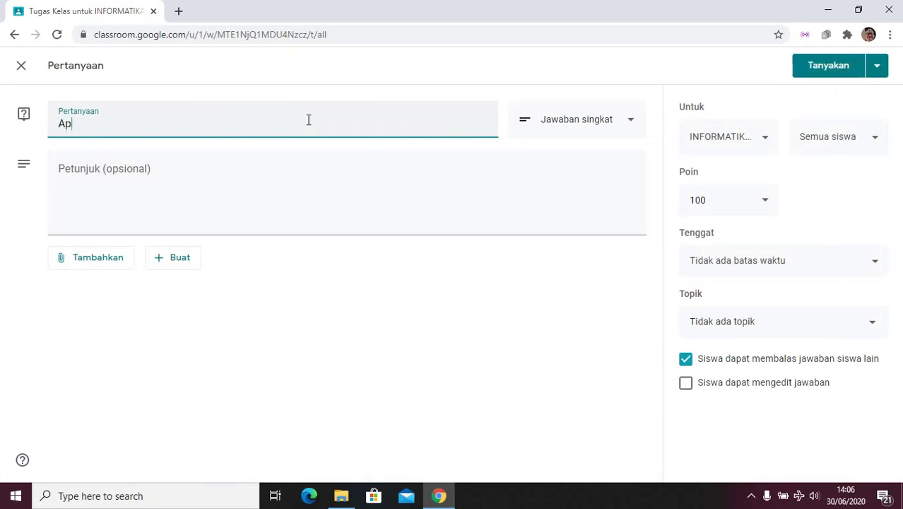
pyautogui.write('a yang anda ketahu')
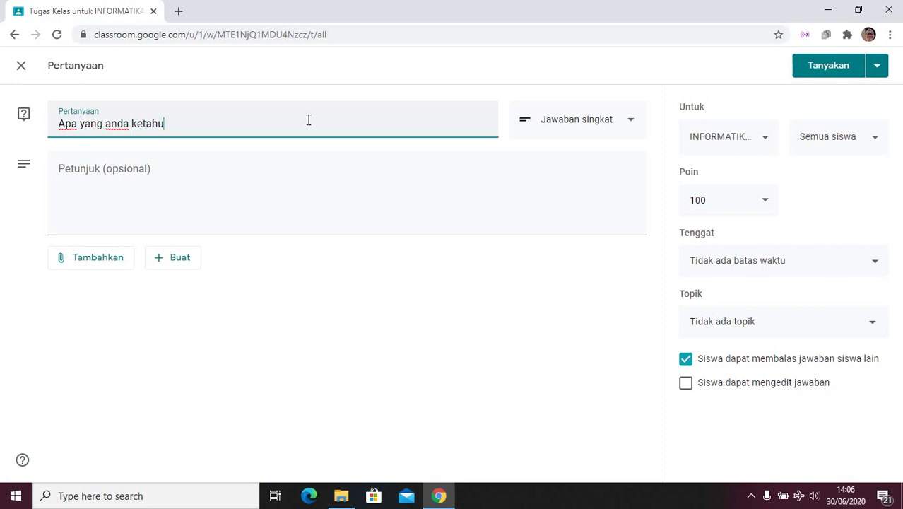
pyautogui.write('i tentang algoe')
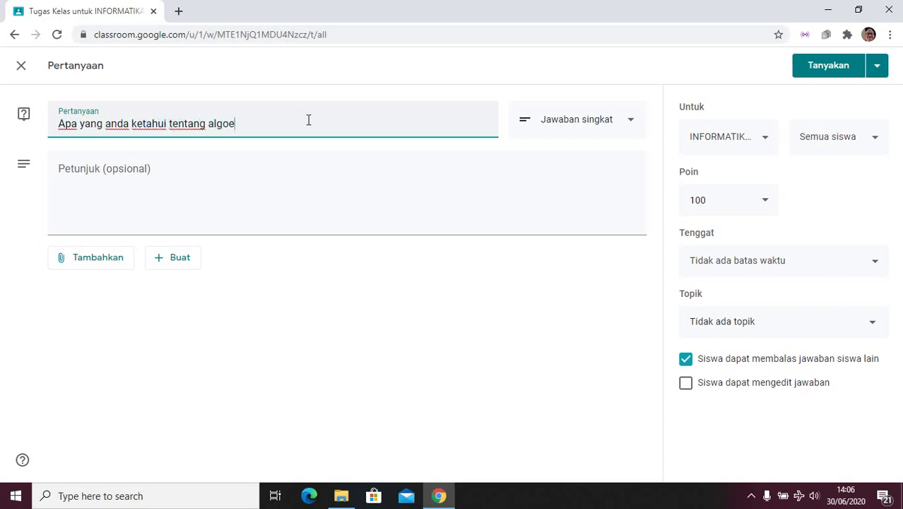
pyautogui.press('BackSpace')
pyautogui.write('ritma pseudo')
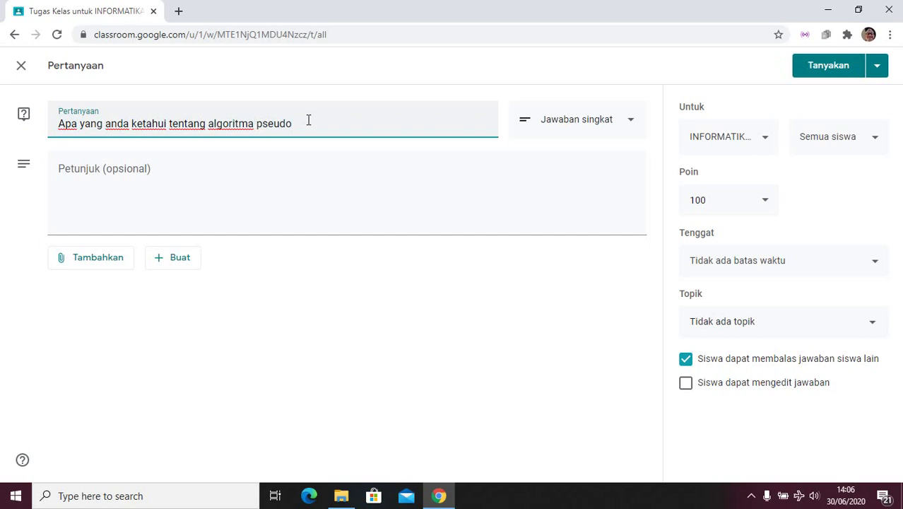
pyautogui.write(' code')
# Enter the question's instructions as "5 anak menjawab pertama akan dapat plus...silakan tulis di komentar.."
pyautogui.click(276, 184)
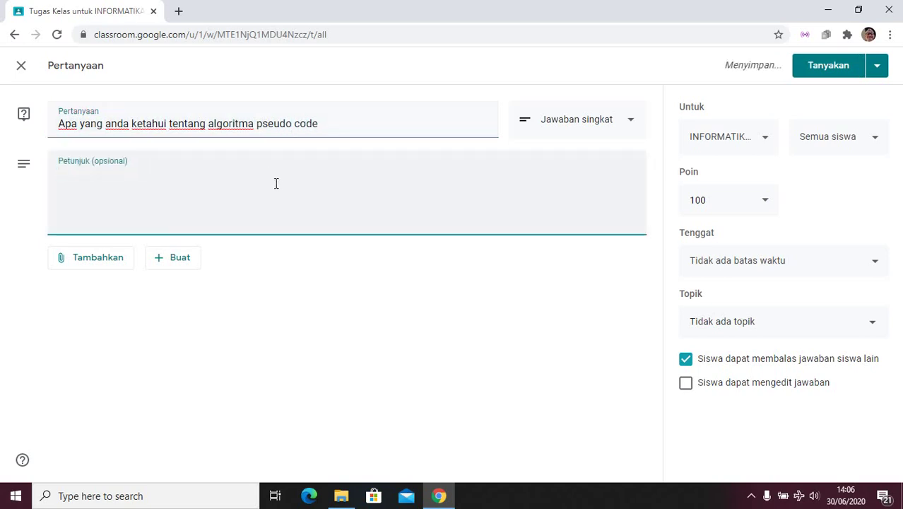
pyautogui.write('5 ')
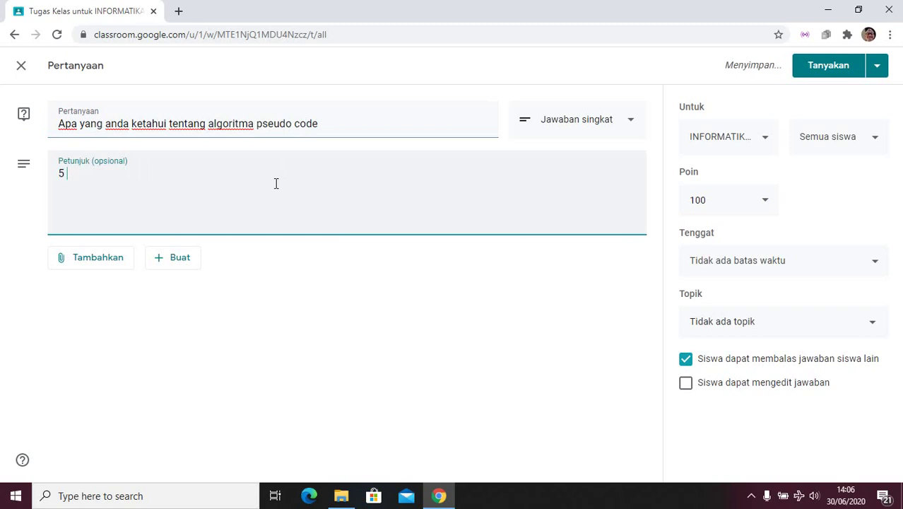
pyautogui.write('anak ')
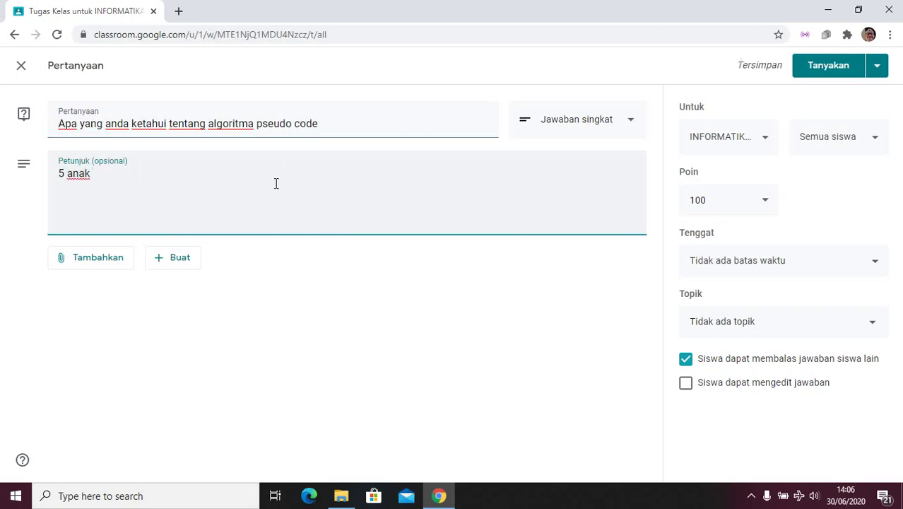
pyautogui.write(' men')
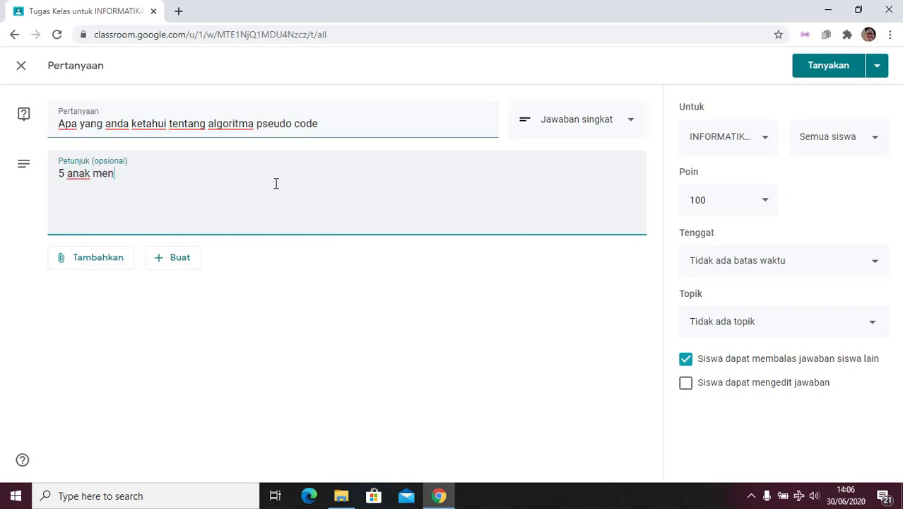
pyautogui.write('jawab pe')
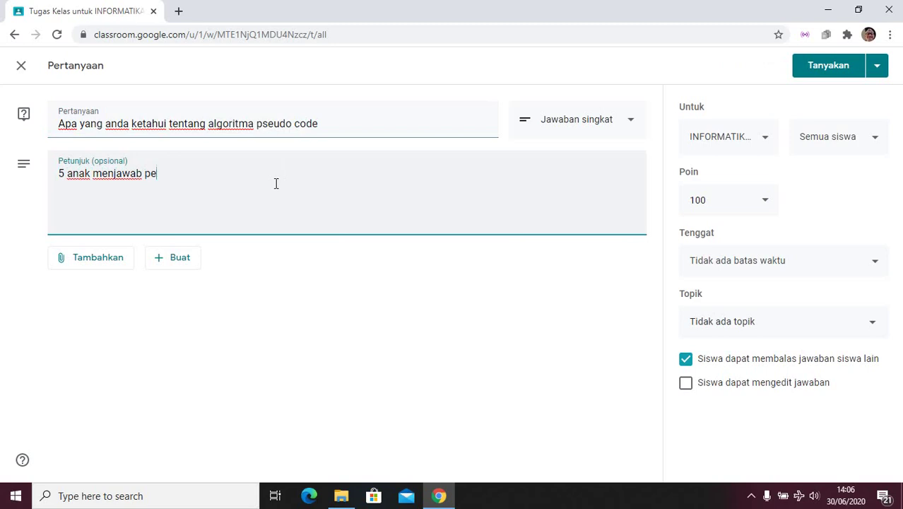
pyautogui.write('rtama akan dapat ')
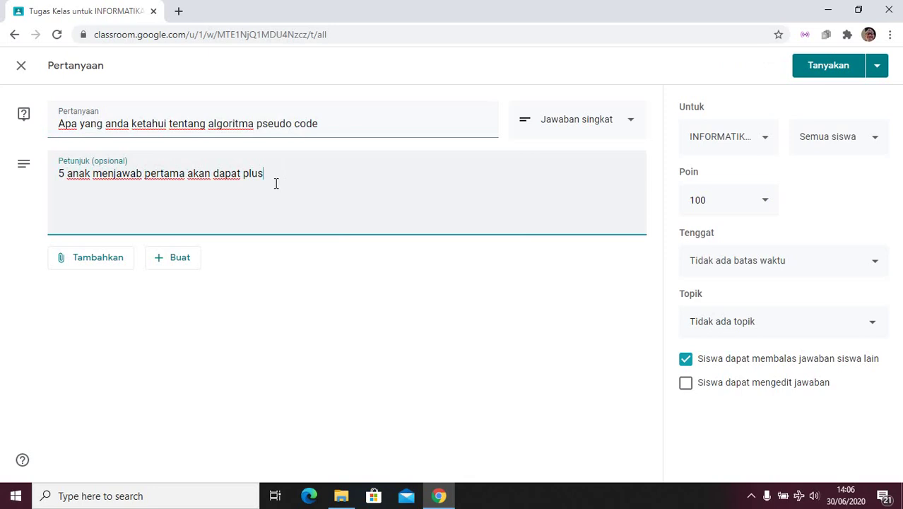
pyautogui.write('plus...sia')
pyautogui.press('BackSpace')
pyautogui.write('lakan tulis di ko')
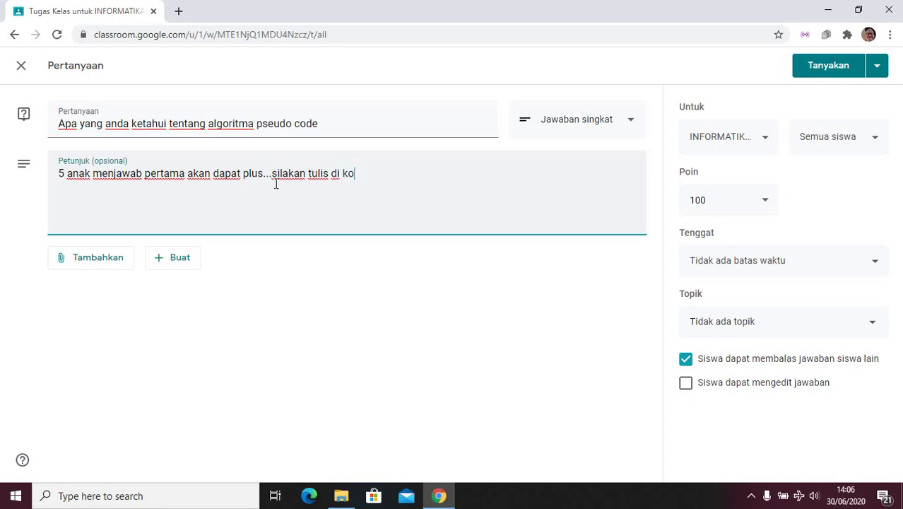
pyautogui.write('mentar..')
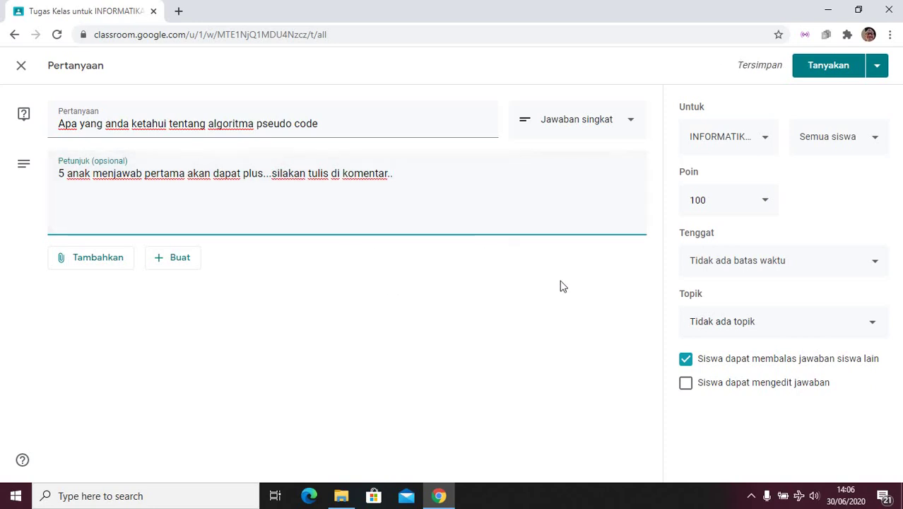
# Assign the question to the Algoritma forum topic and post it to the class
pyautogui.click(804, 329)
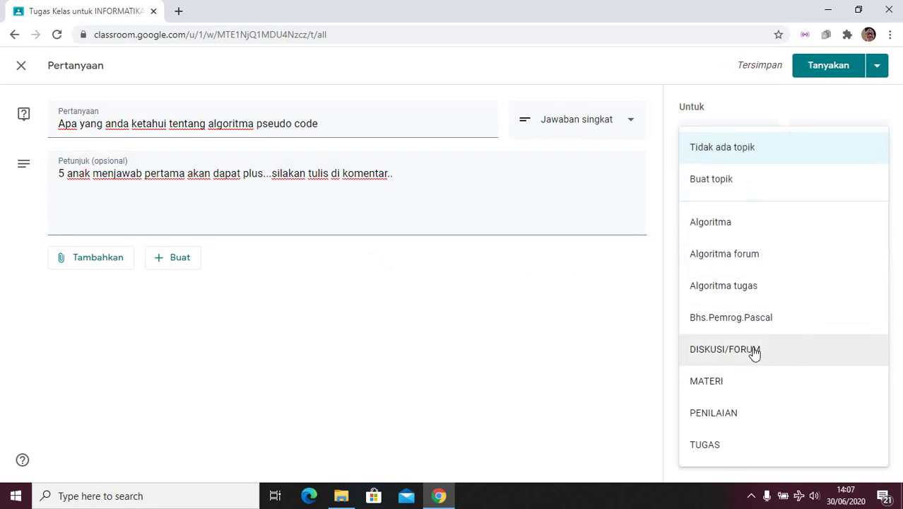
pyautogui.click(767, 263)
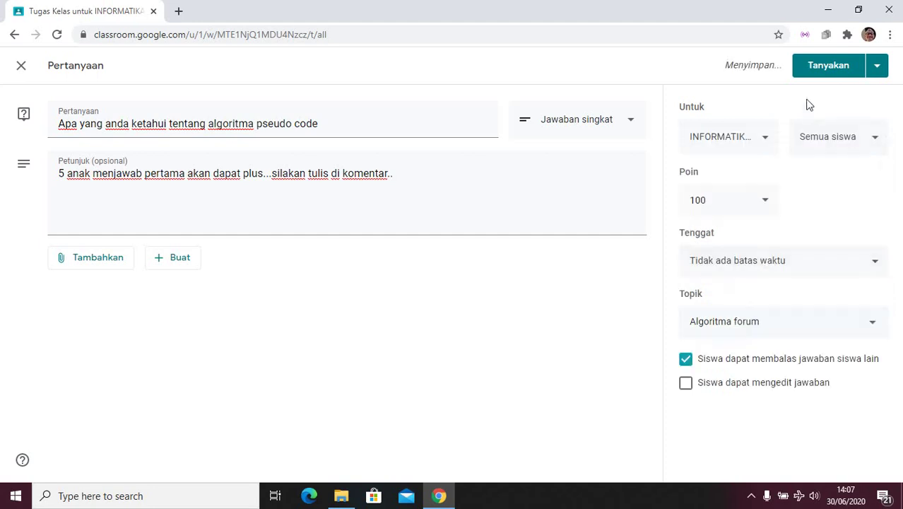
pyautogui.click(817, 69)
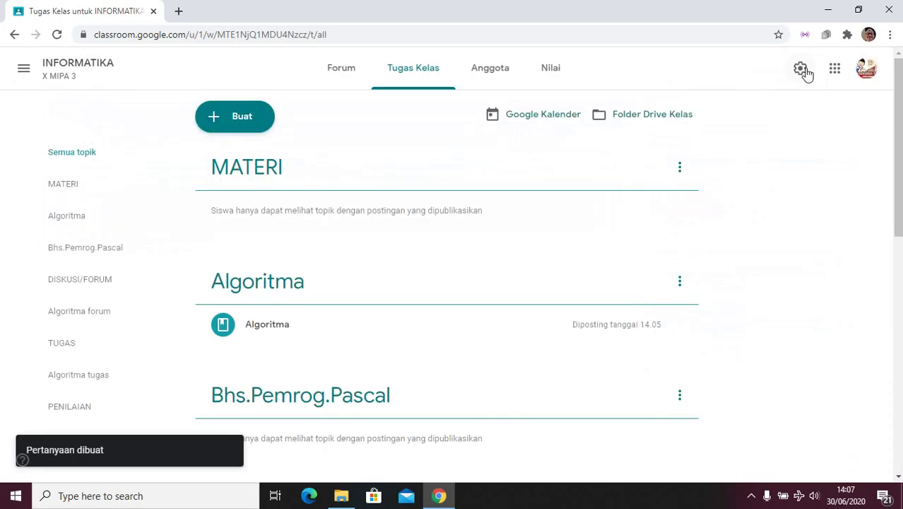
# Create a new assignment titled "SIlakan dikerjakan soal berikut" without instructions
pyautogui.scroll(-3, 423, 283)
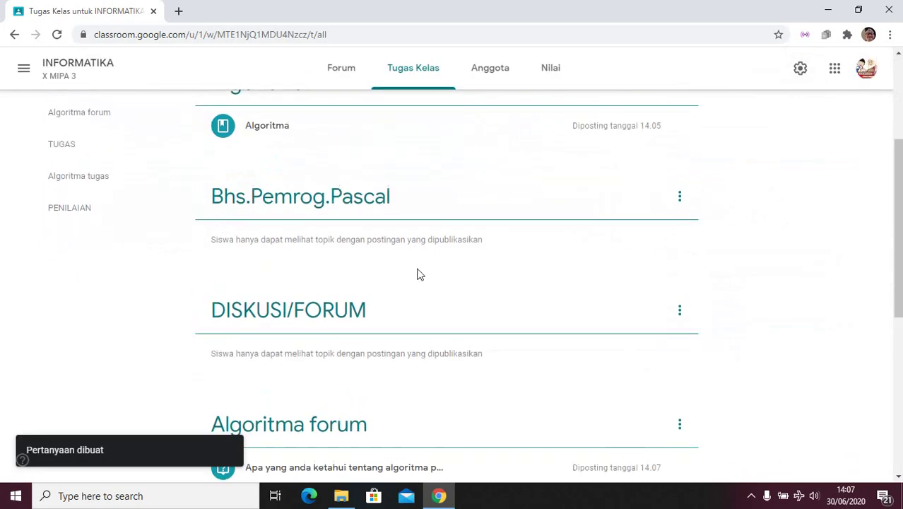
pyautogui.scroll(-2, 396, 283)
pyautogui.scroll(-1, 332, 269)
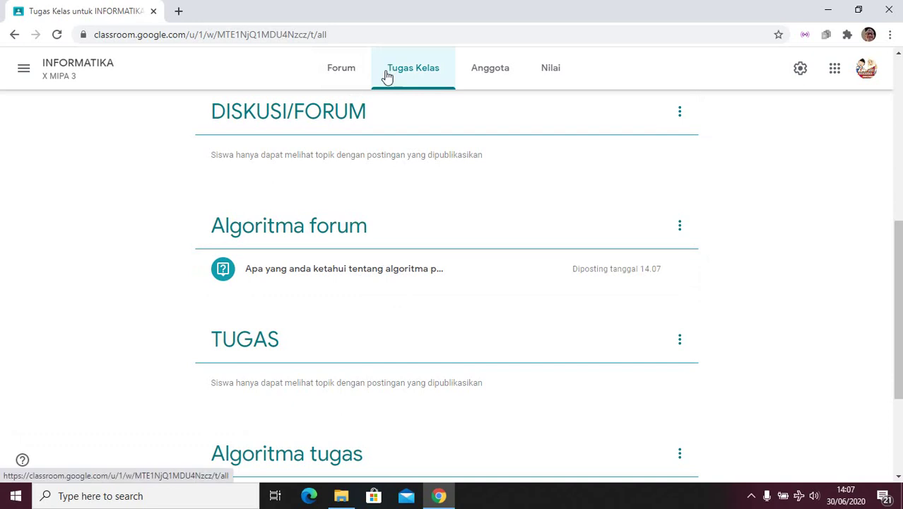
pyautogui.scroll(6, 383, 142)
pyautogui.click(240, 125)
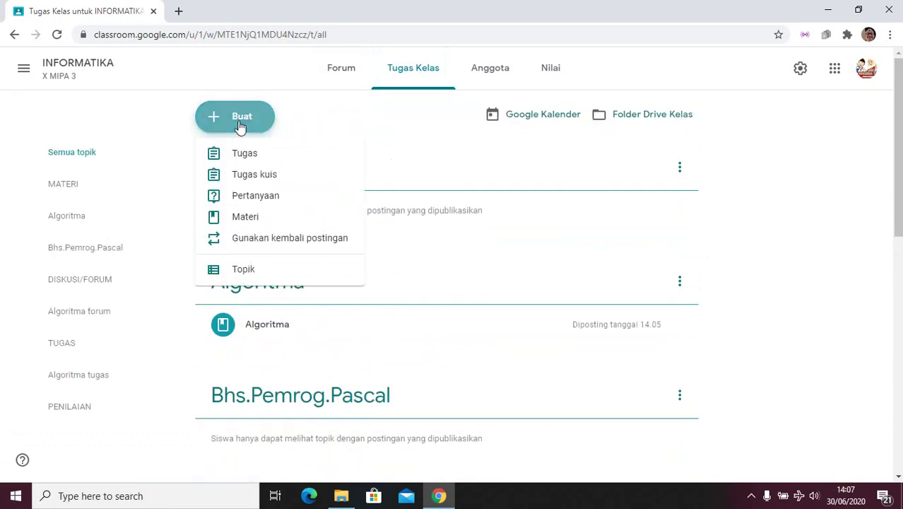
pyautogui.click(241, 153)
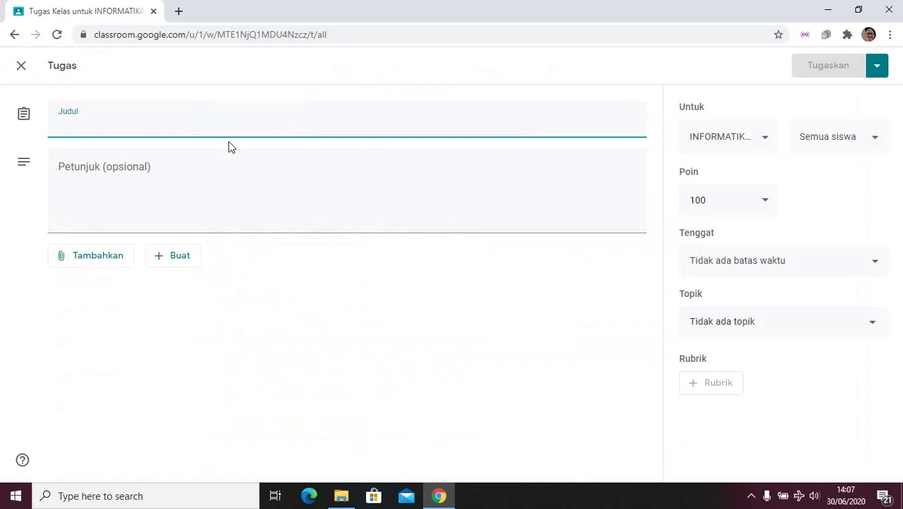
pyautogui.write('Sllakan d')
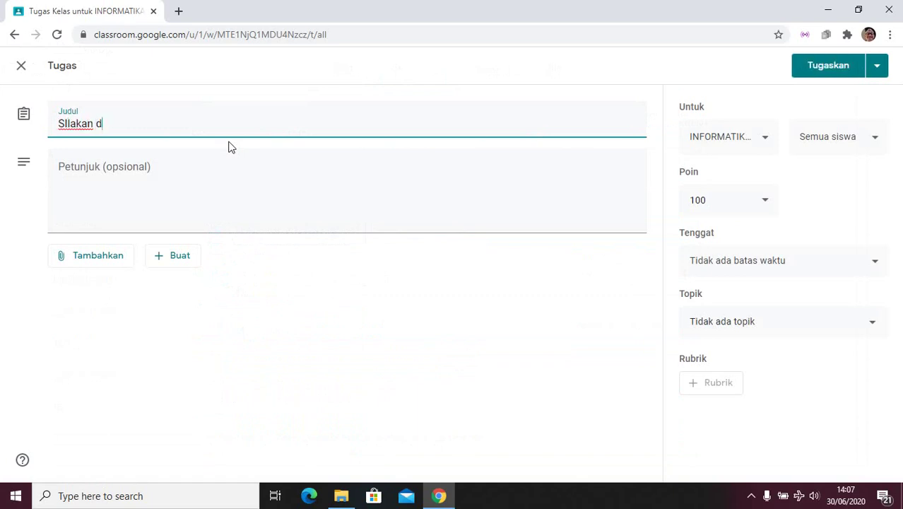
pyautogui.write('ikerjakan soal berikut')
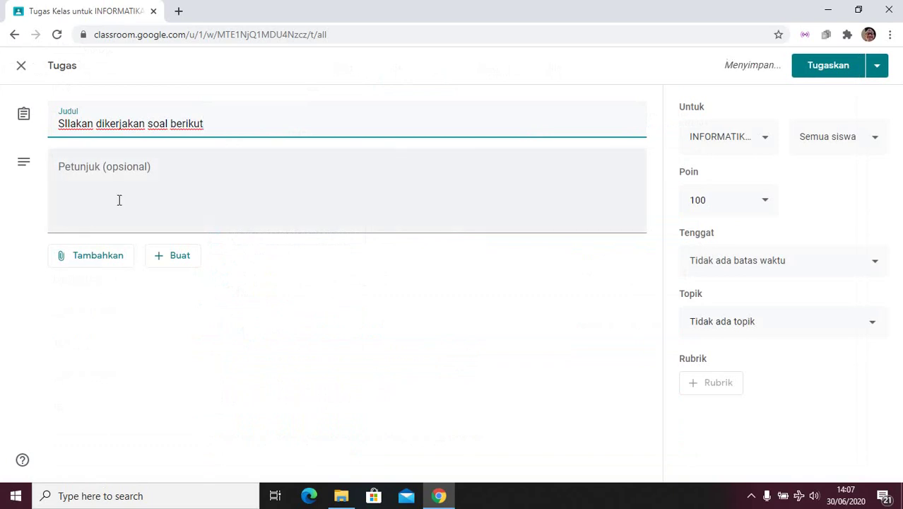
pyautogui.click(119, 200)
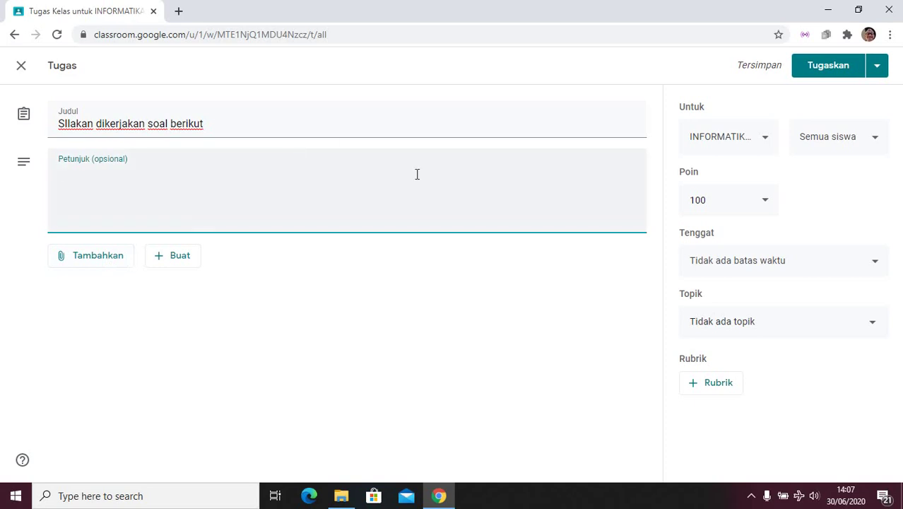
# File the assignment under the TUGAS topic and post it to the class
pyautogui.click(826, 326)
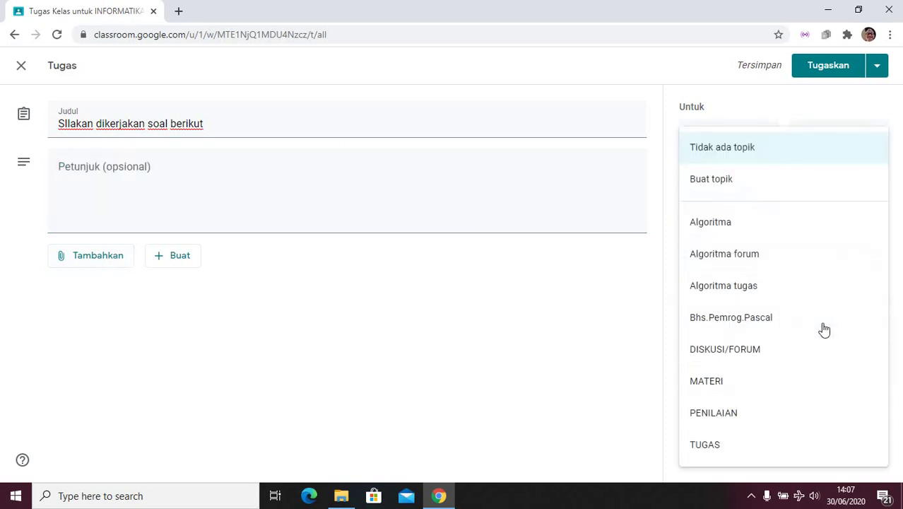
pyautogui.click(773, 443)
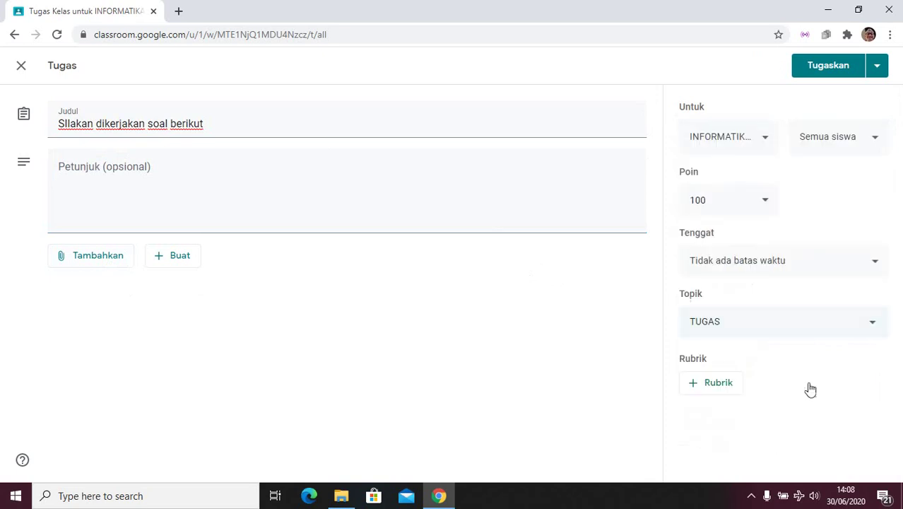
pyautogui.click(831, 67)
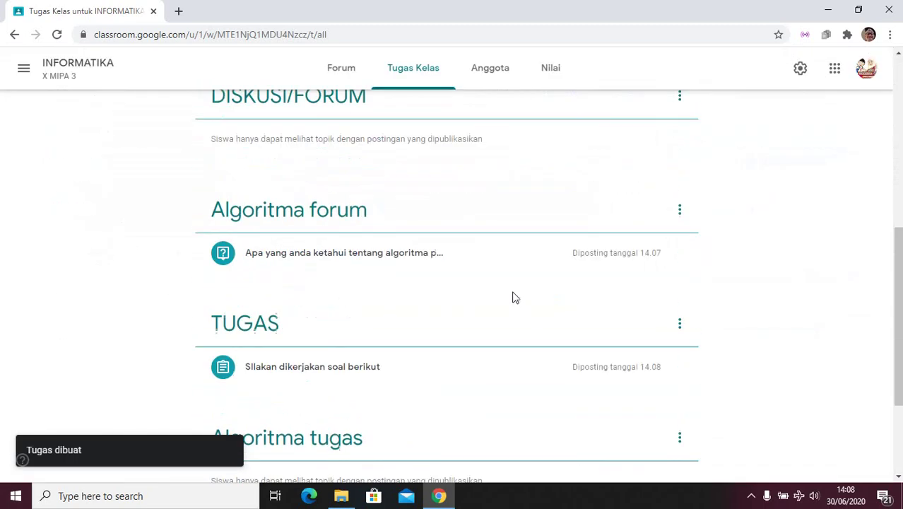
pyautogui.scroll(-1, 509, 296)
pyautogui.scroll(-1, 272, 196)
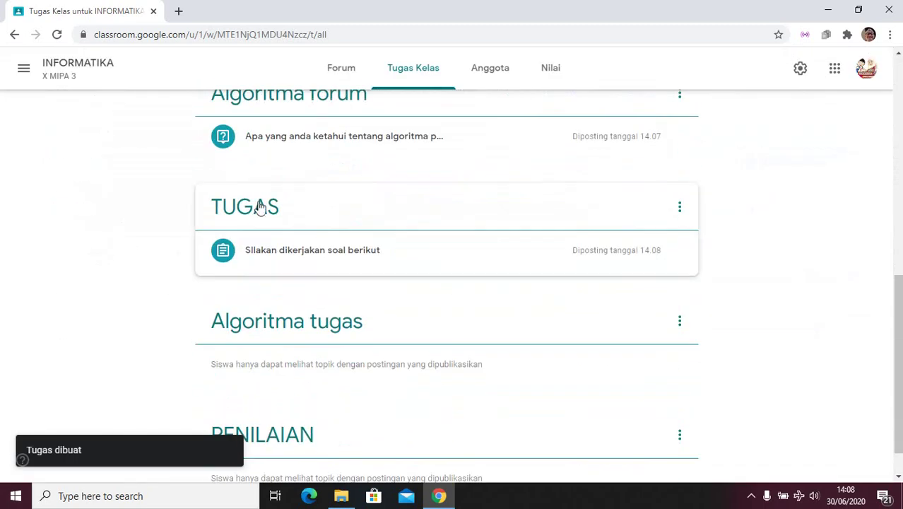
pyautogui.scroll(8, 260, 205)
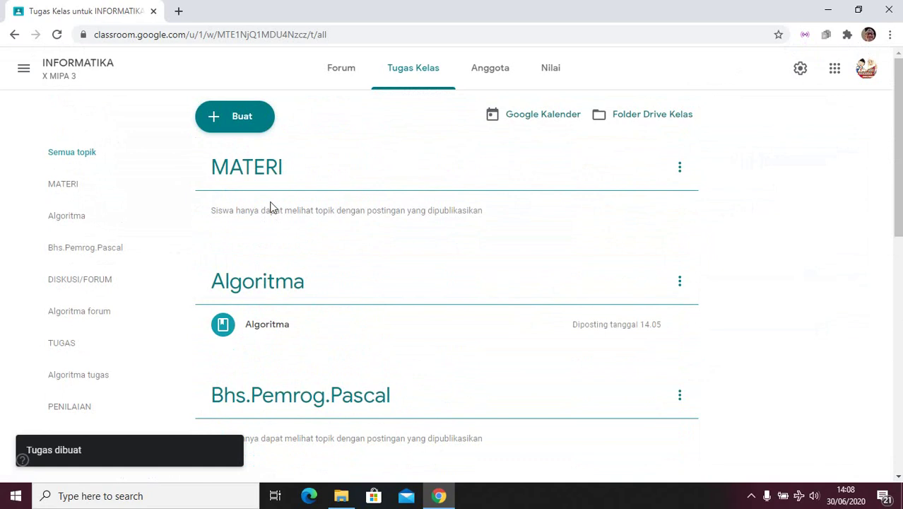
pyautogui.click(249, 125)
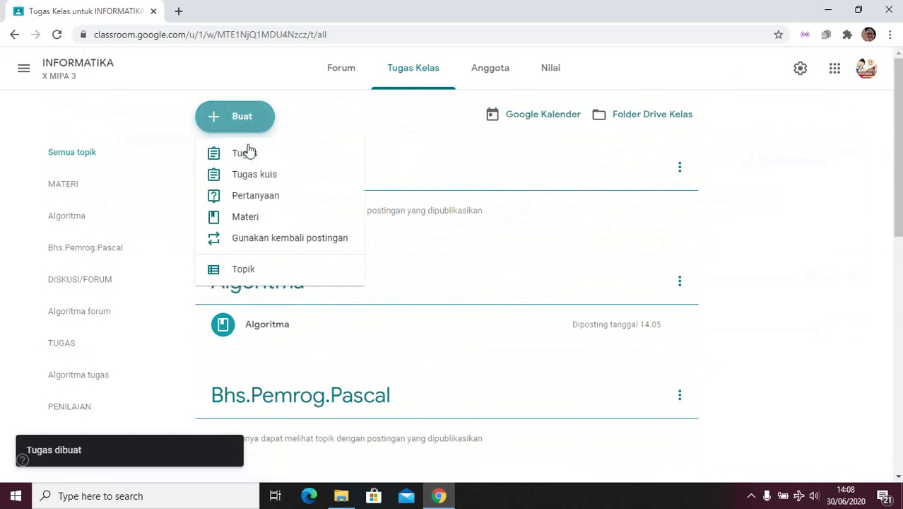
pyautogui.click(252, 270)
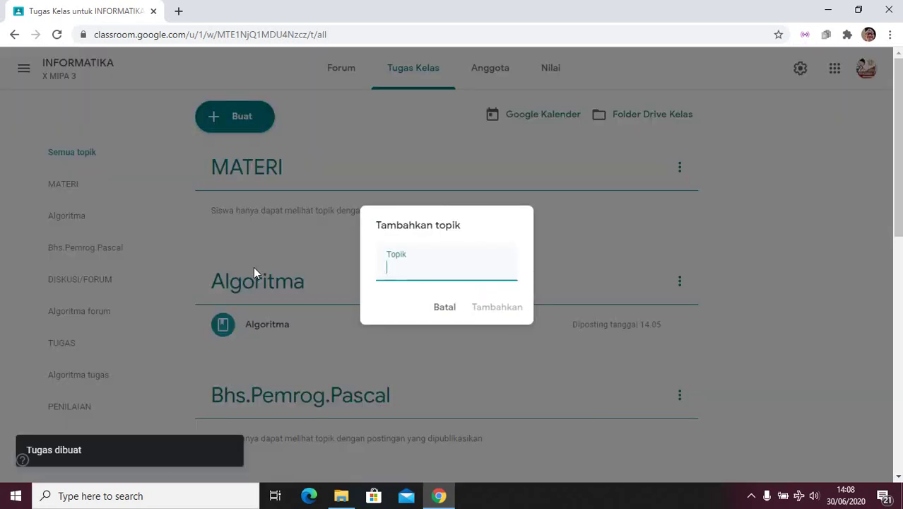
pyautogui.write('a')
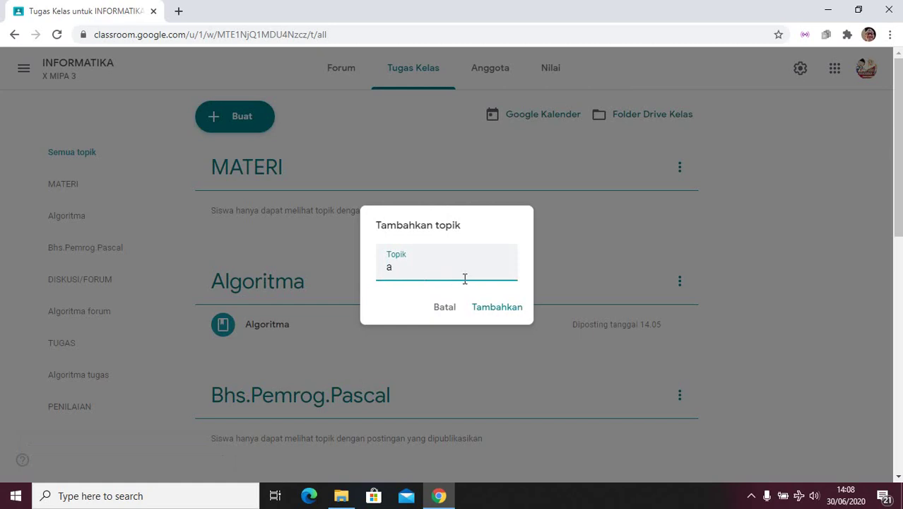
pyautogui.press('BackSpace')
pyautogui.write('Algoritma tug')
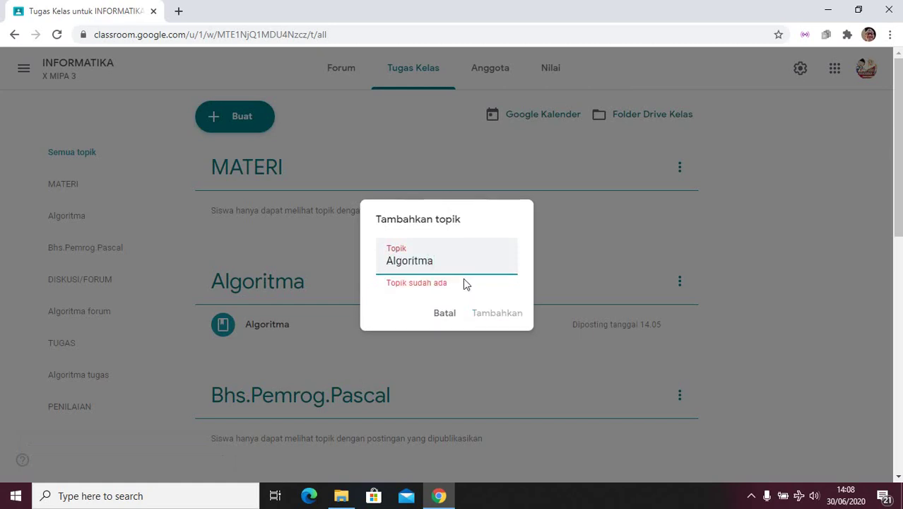
pyautogui.write('as')
pyautogui.press('BackSpace')
pyautogui.press('BackSpace')
pyautogui.press('BackSpace')
pyautogui.press('BackSpace')
pyautogui.press('BackSpace')
pyautogui.press('BackSpace')
pyautogui.press('BackSpace')
pyautogui.press('BackSpace')
pyautogui.press('BackSpace')
pyautogui.press('BackSpace')
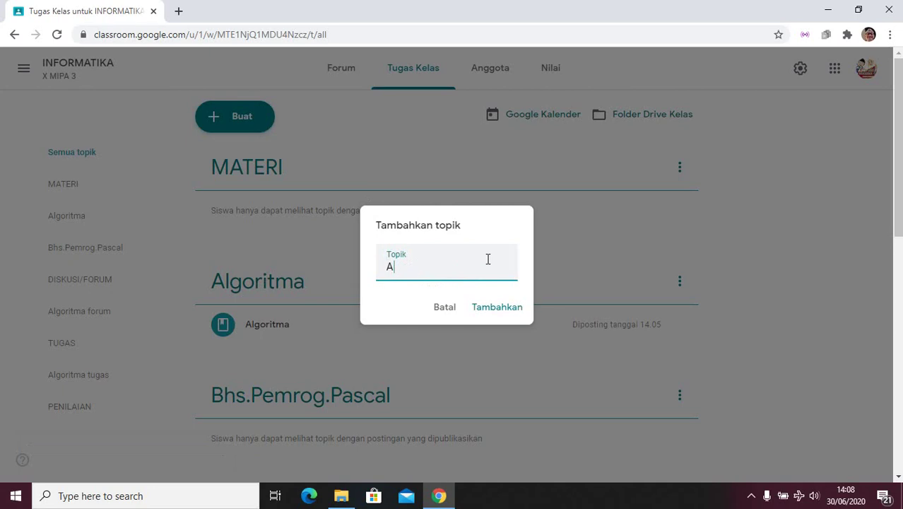
pyautogui.press('BackSpace')
pyautogui.click(444, 311)
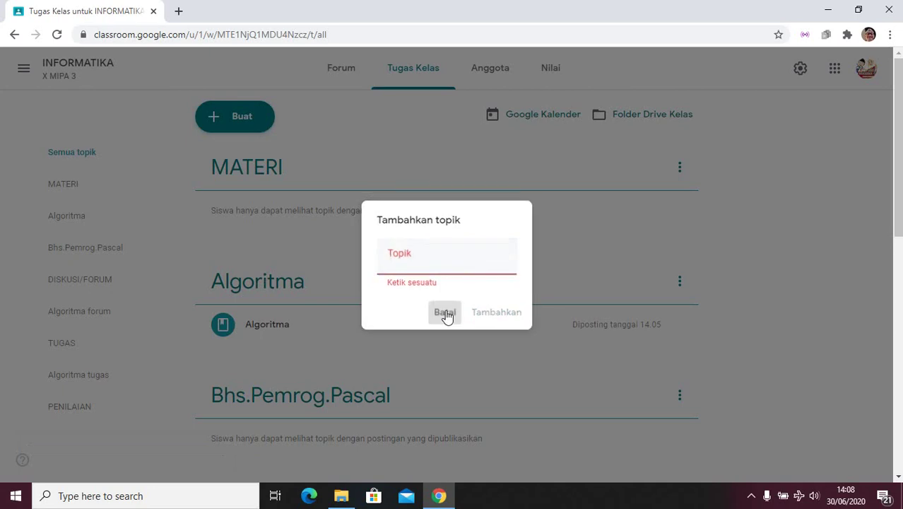
# Move the assignment "SIlakan dikerjakan soal berikut" from the TUGAS topic to the Algoritma tugas topic and save it
pyautogui.scroll(-4, 335, 410)
pyautogui.scroll(-2, 339, 405)
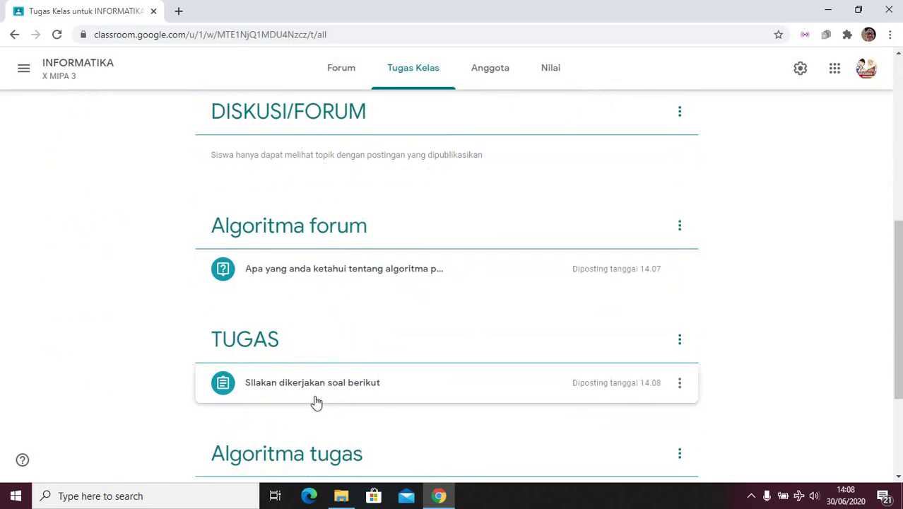
pyautogui.scroll(-2, 300, 395)
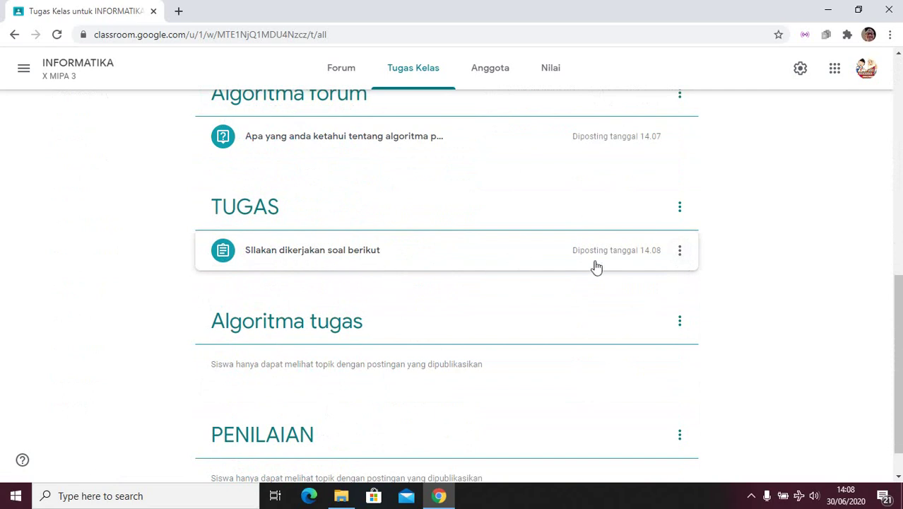
pyautogui.click(679, 252)
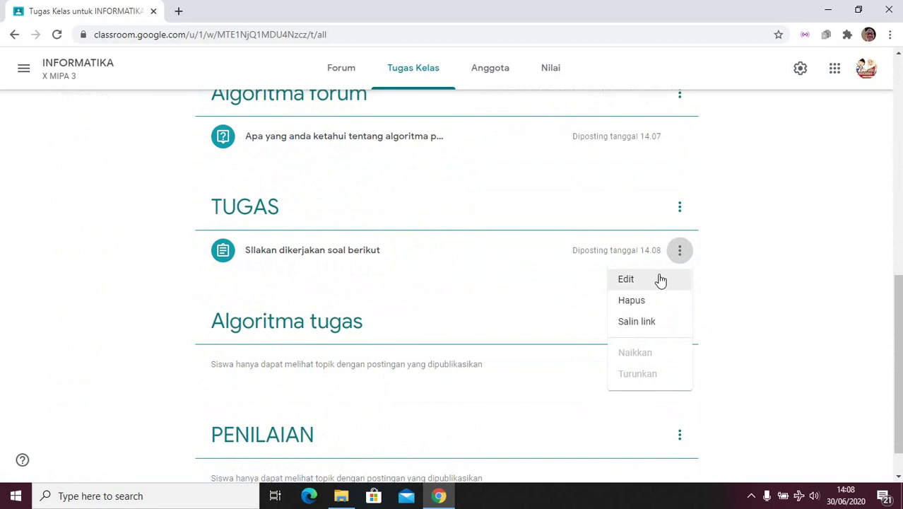
pyautogui.click(657, 282)
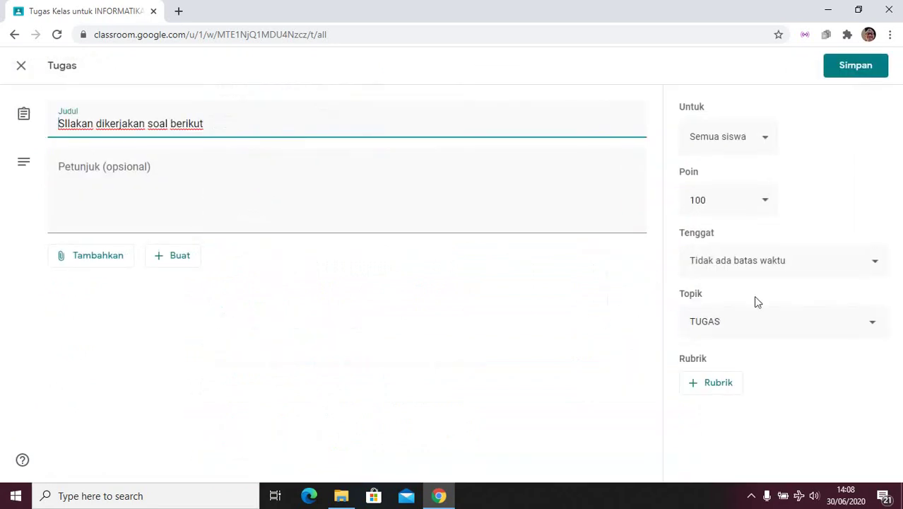
pyautogui.click(870, 325)
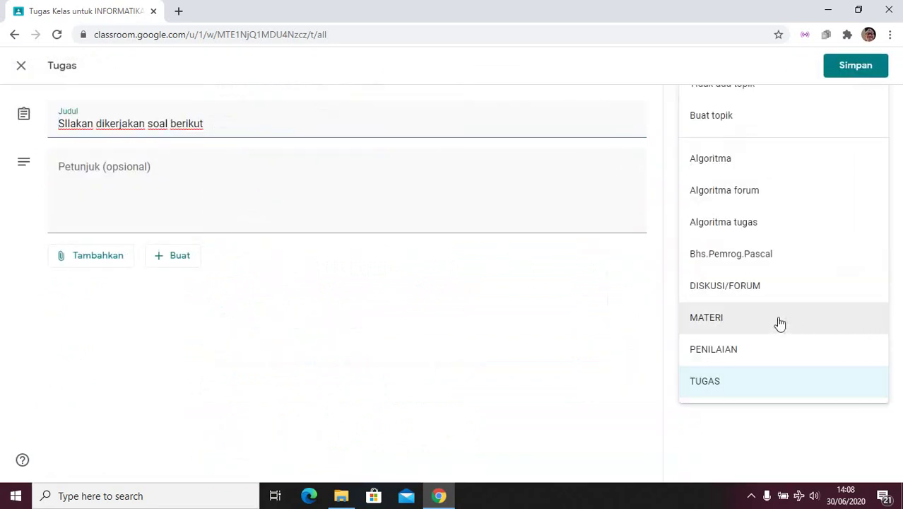
pyautogui.click(761, 231)
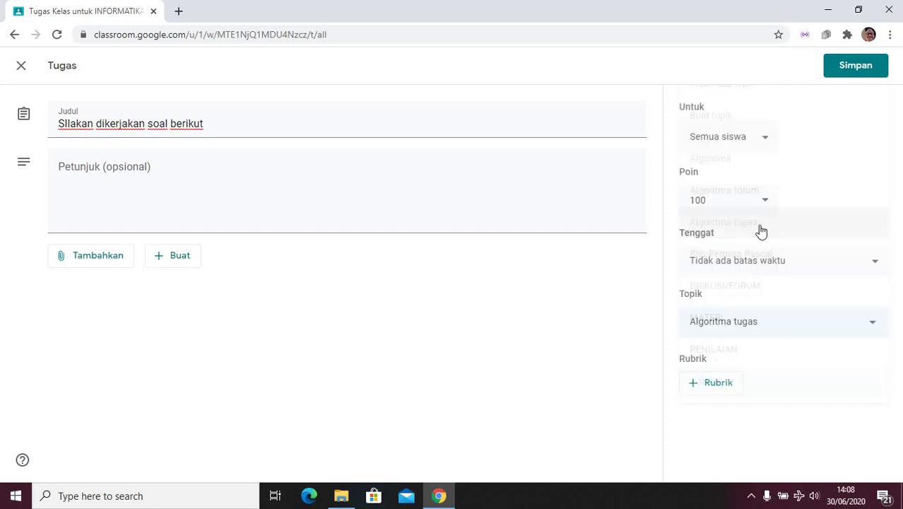
pyautogui.click(852, 71)
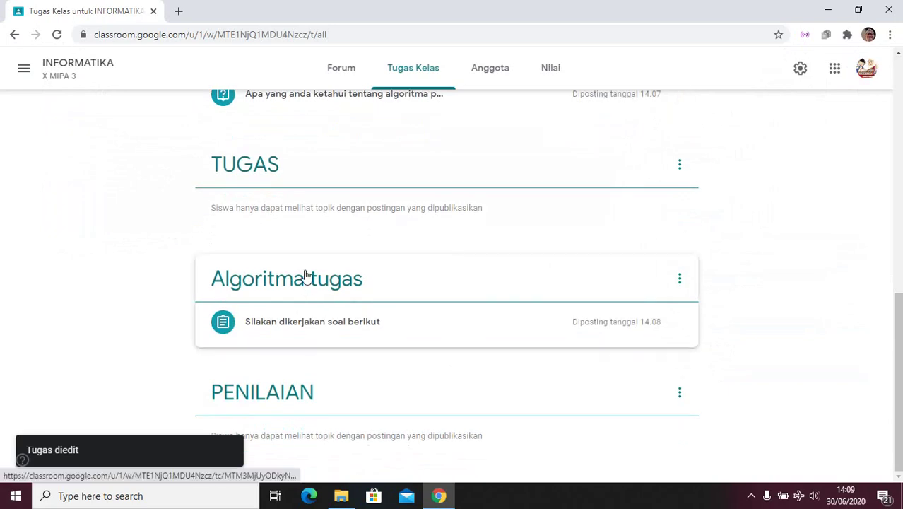
# Examine the posts in the class Forum and the topics with their items on the Tugas Kelas page
pyautogui.scroll(10, 323, 338)
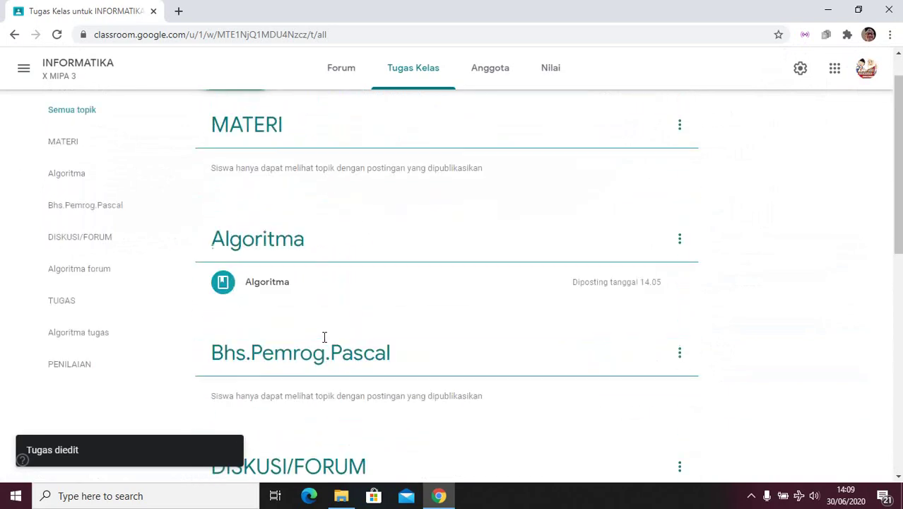
pyautogui.click(337, 69)
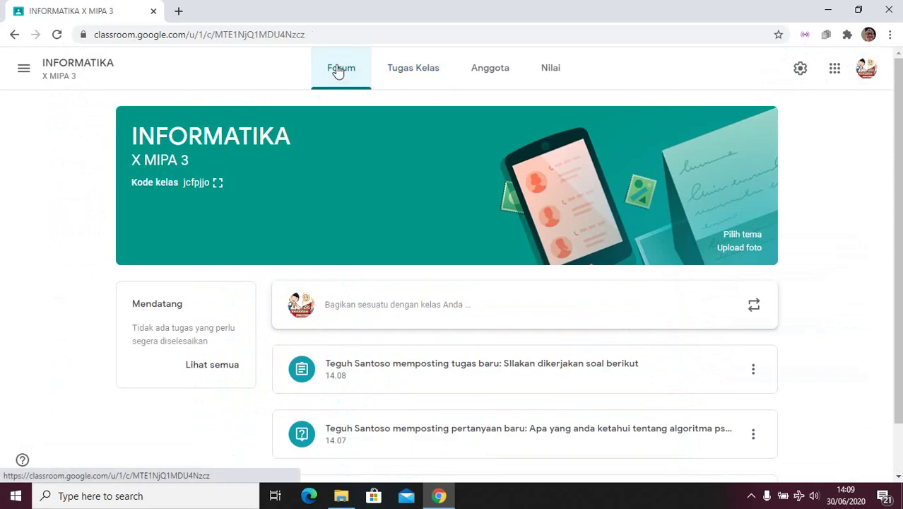
pyautogui.scroll(-2, 438, 311)
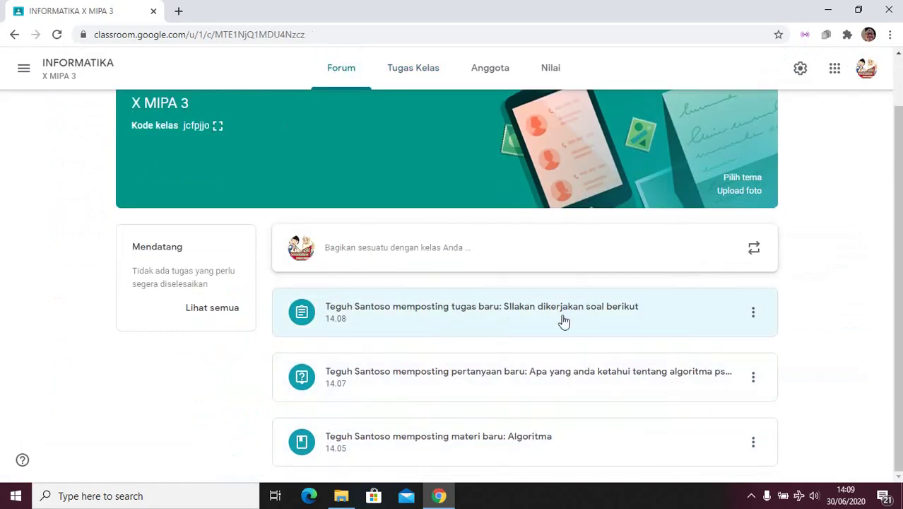
pyautogui.scroll(2, 366, 276)
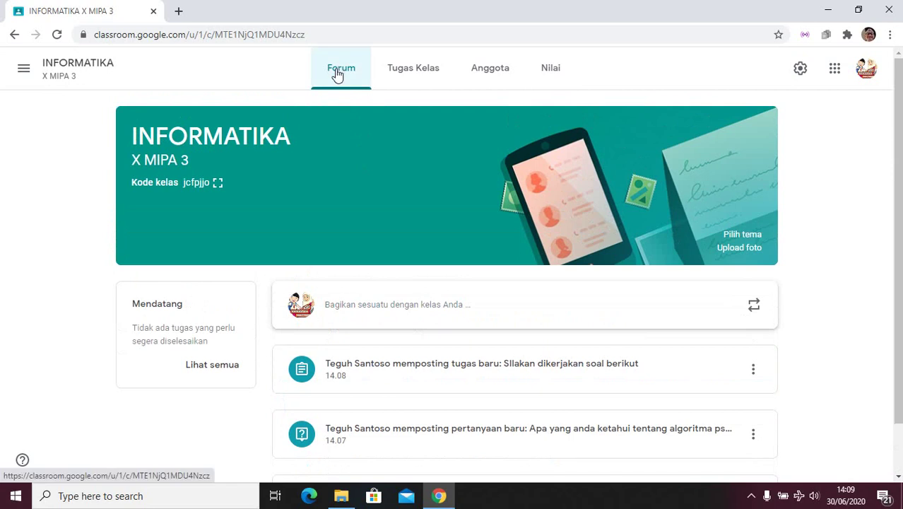
pyautogui.scroll(-2, 472, 383)
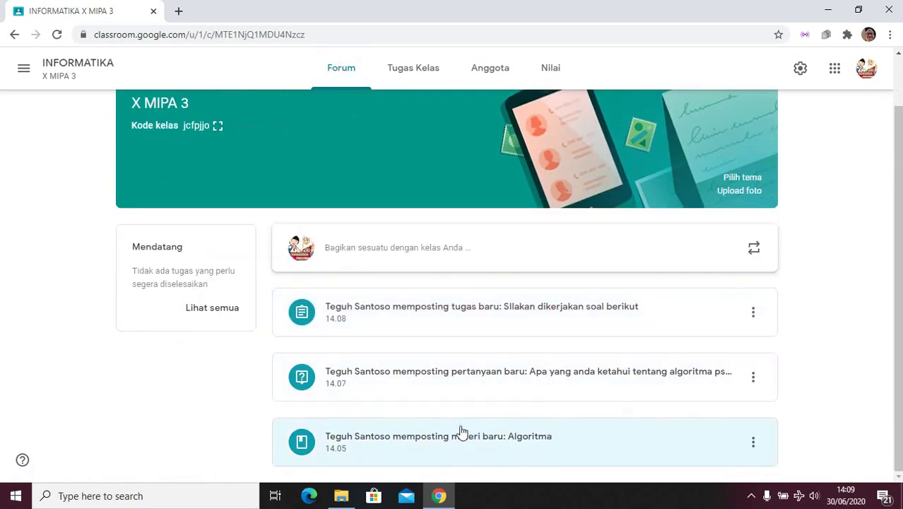
pyautogui.scroll(2, 431, 314)
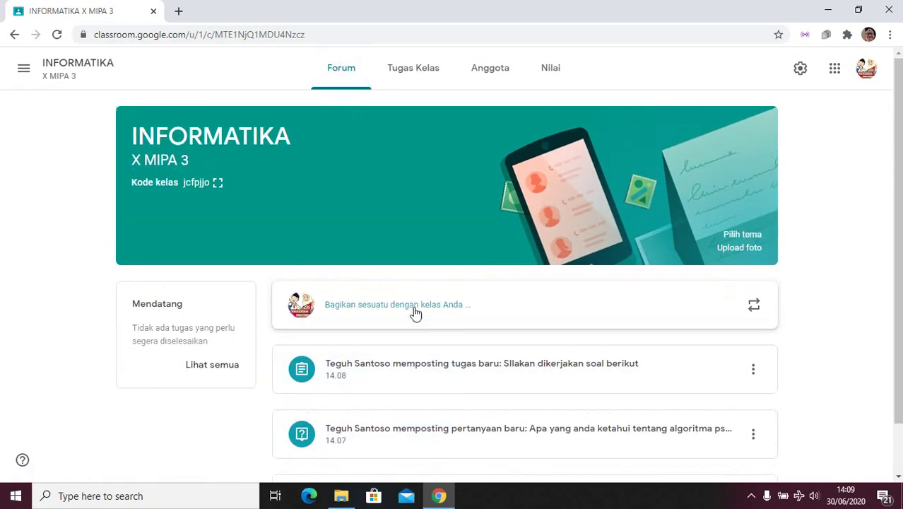
pyautogui.click(400, 71)
pyautogui.scroll(-3, 310, 271)
pyautogui.scroll(-5, 312, 271)
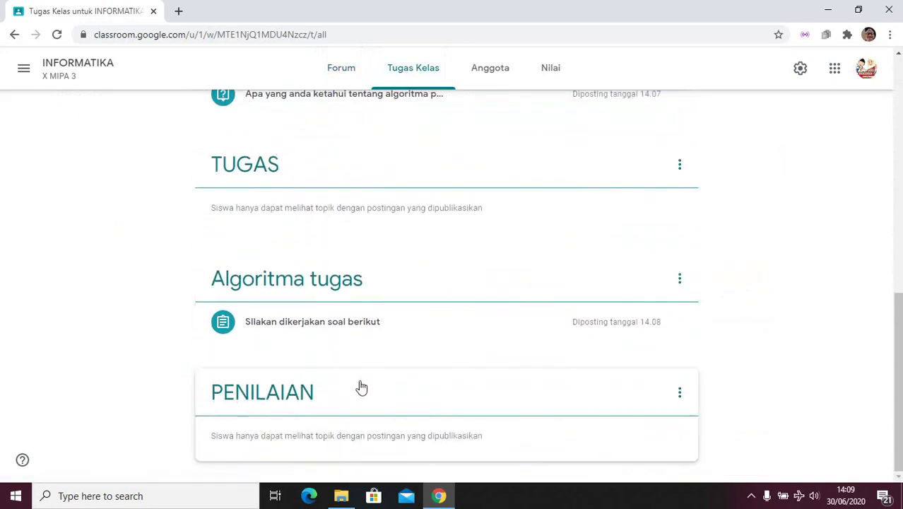
pyautogui.scroll(2, 362, 386)
pyautogui.scroll(3, 359, 383)
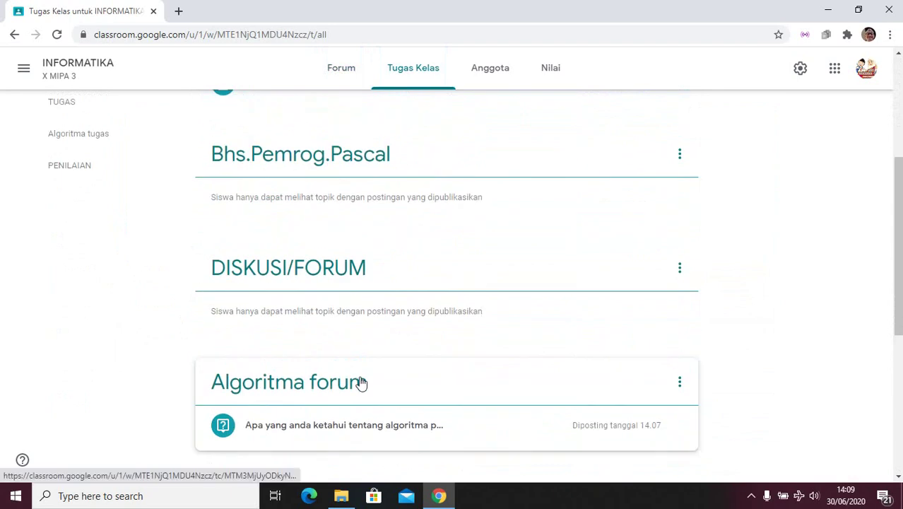
pyautogui.scroll(2, 360, 382)
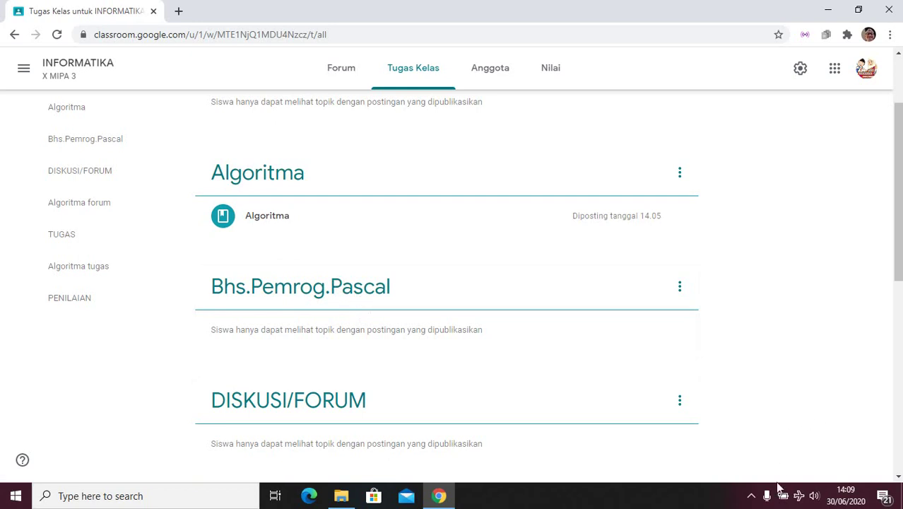
pyautogui.click(752, 497)
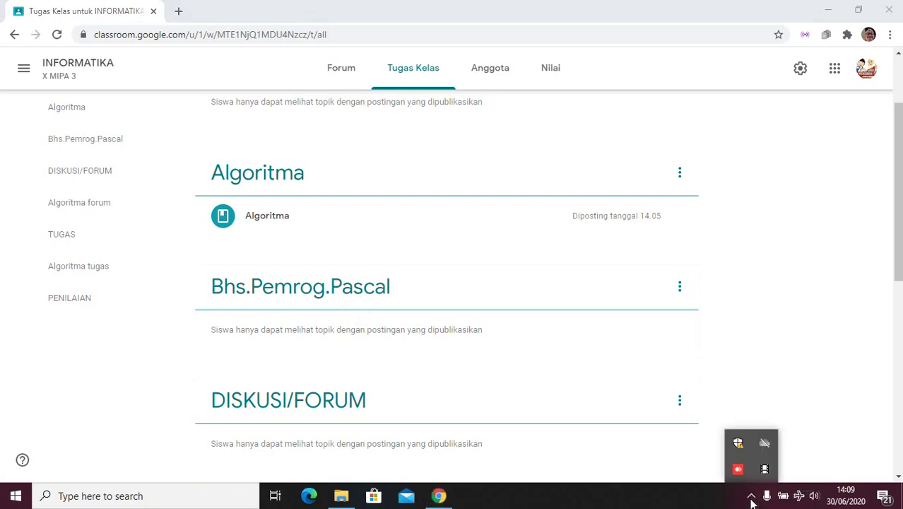